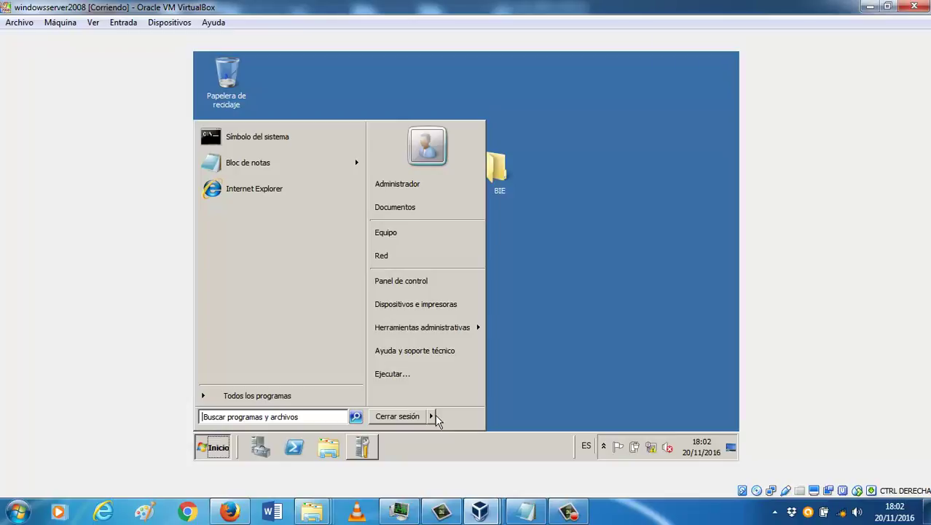
Step: Shut down the Windows server with reason 'Otros (planeado)' and the comment 'a'
click(454, 419)
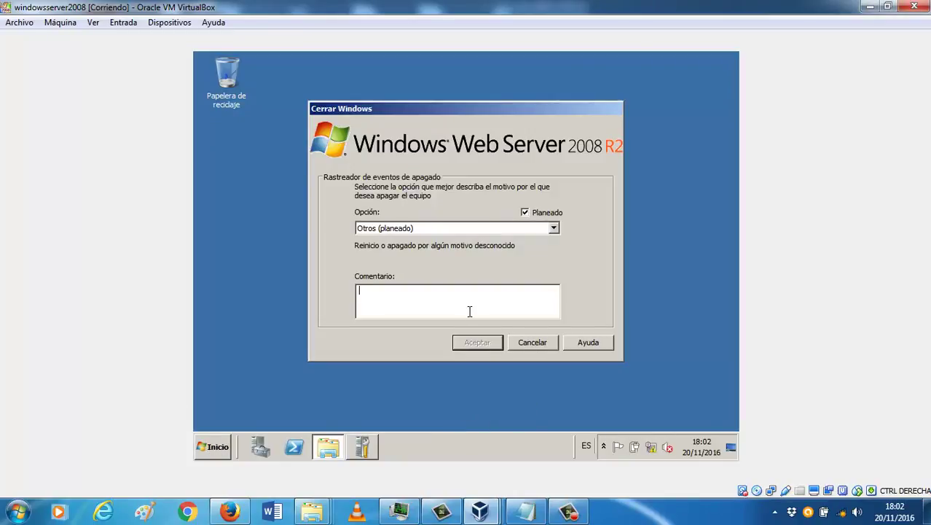
click(554, 228)
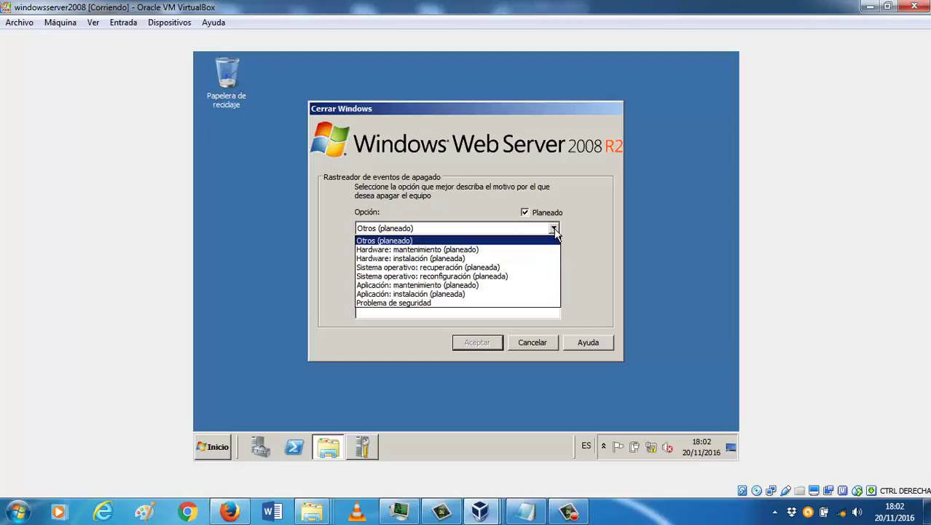
click(554, 229)
click(469, 296)
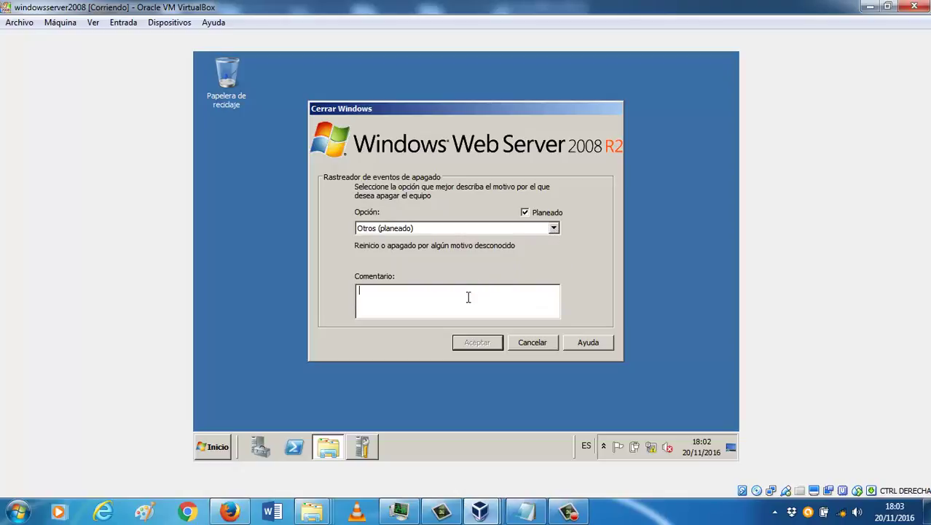
text(a)
click(464, 347)
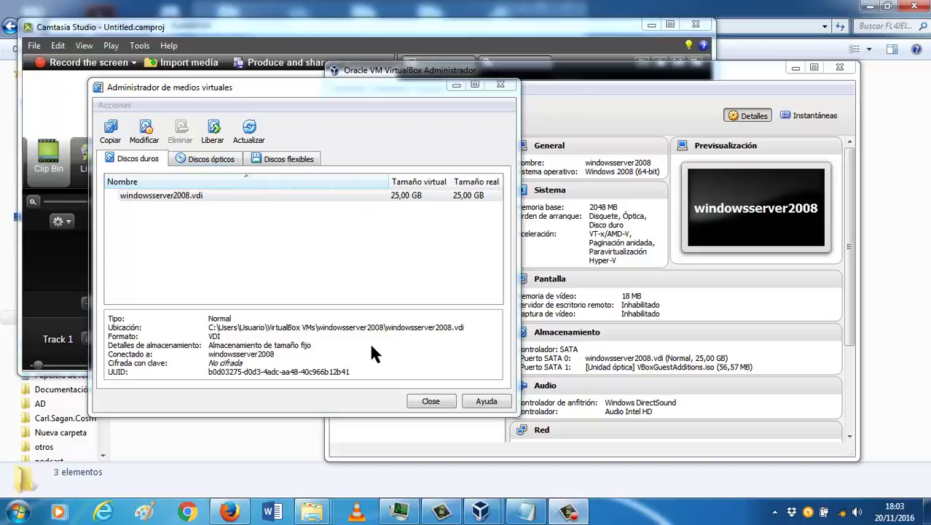
Step: Close the Virtual Media Manager and open windowsserver2008's Almacenamiento settings
click(441, 412)
click(431, 402)
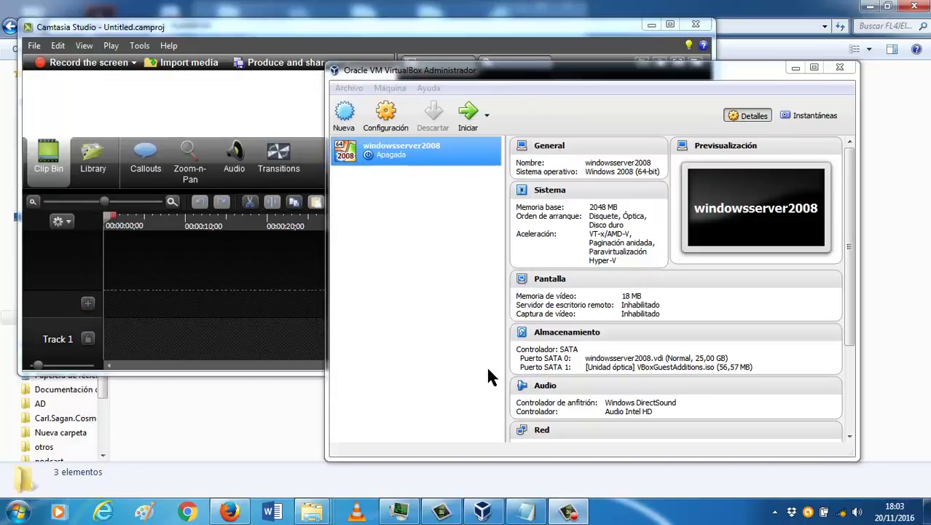
click(575, 335)
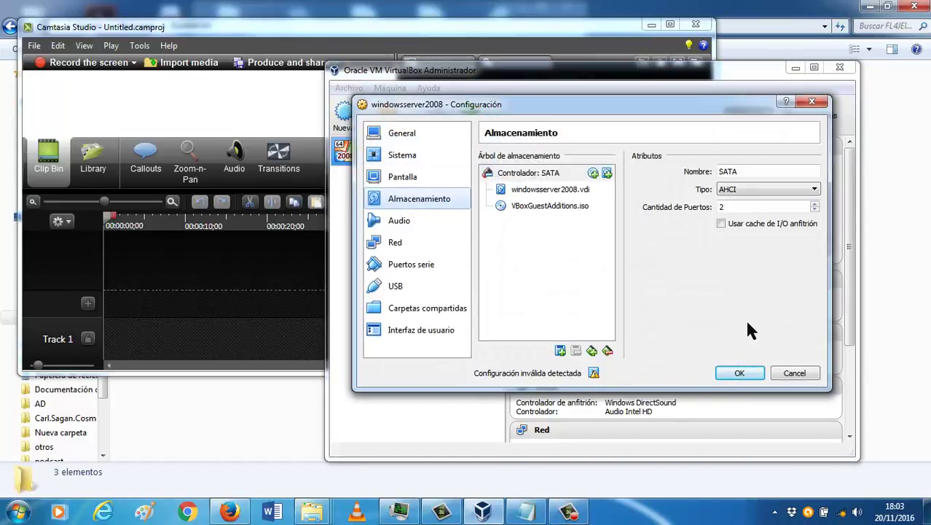
Step: Create a fixed-size 107,23 MB VDI disk named discoraid1 on the SATA controller
click(561, 352)
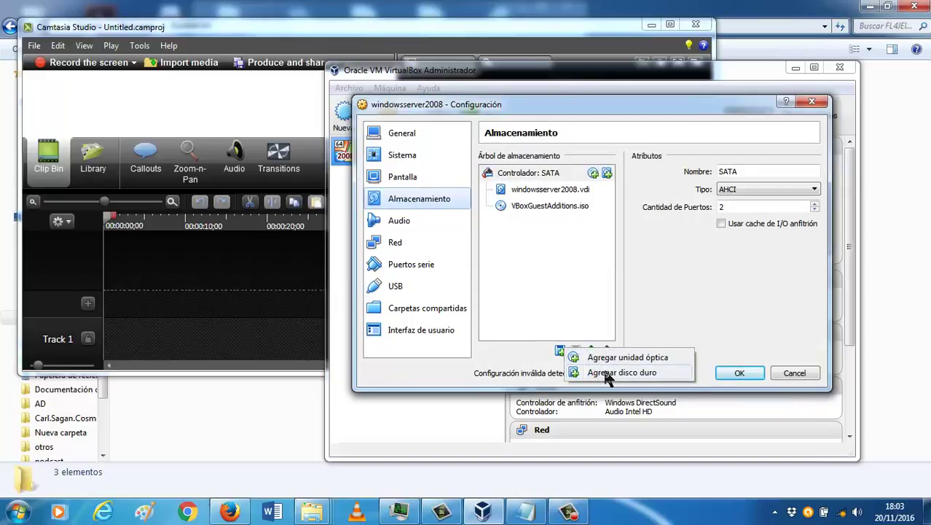
click(602, 371)
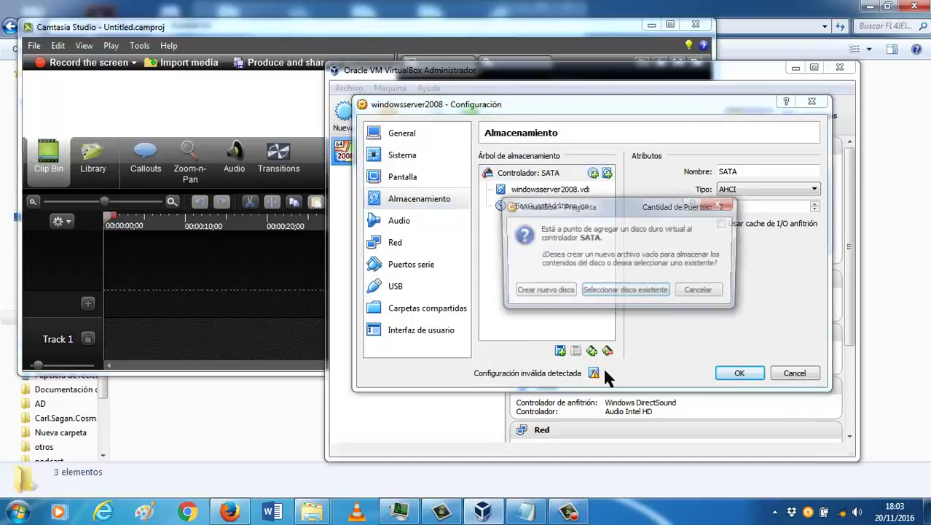
click(563, 299)
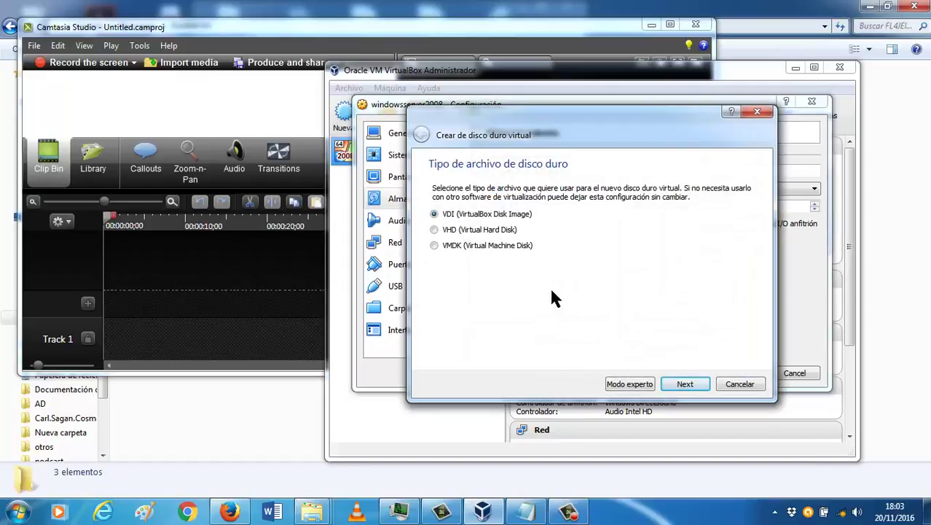
click(683, 384)
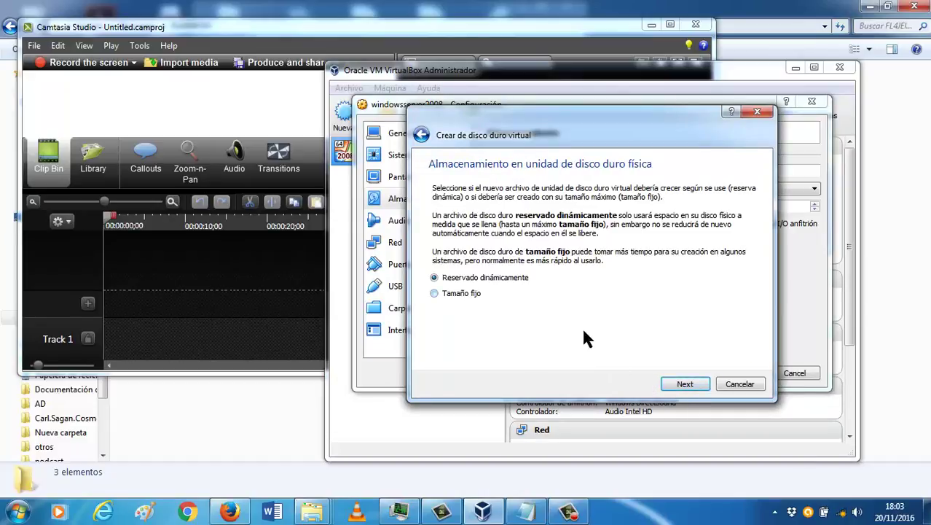
click(696, 384)
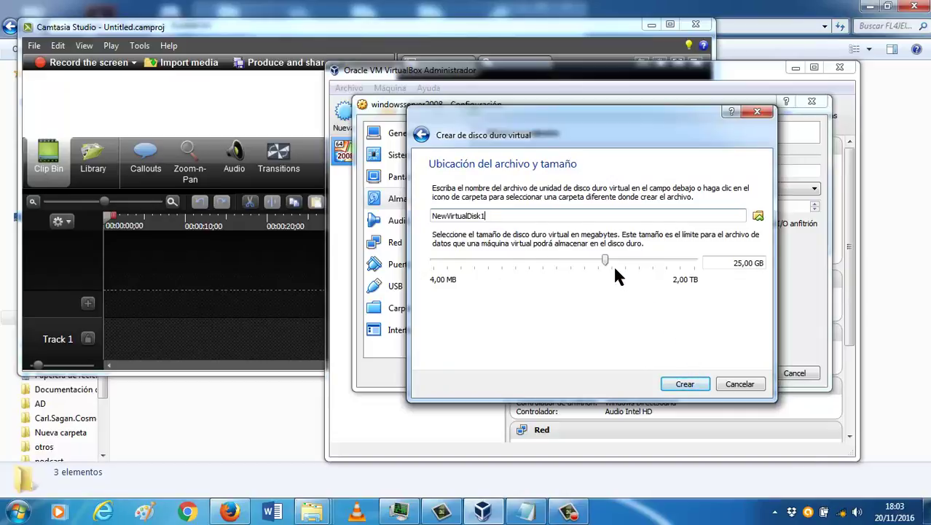
drag(605, 260, 499, 263)
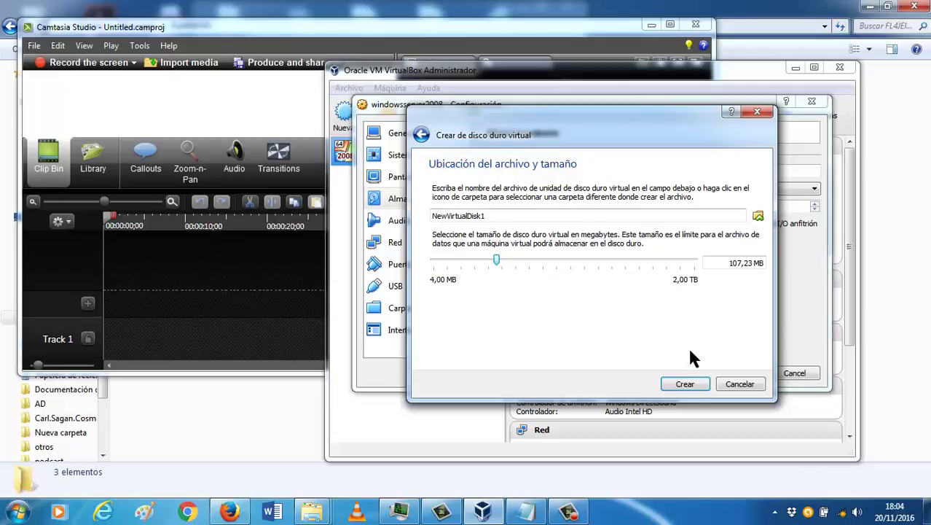
double_click(508, 214)
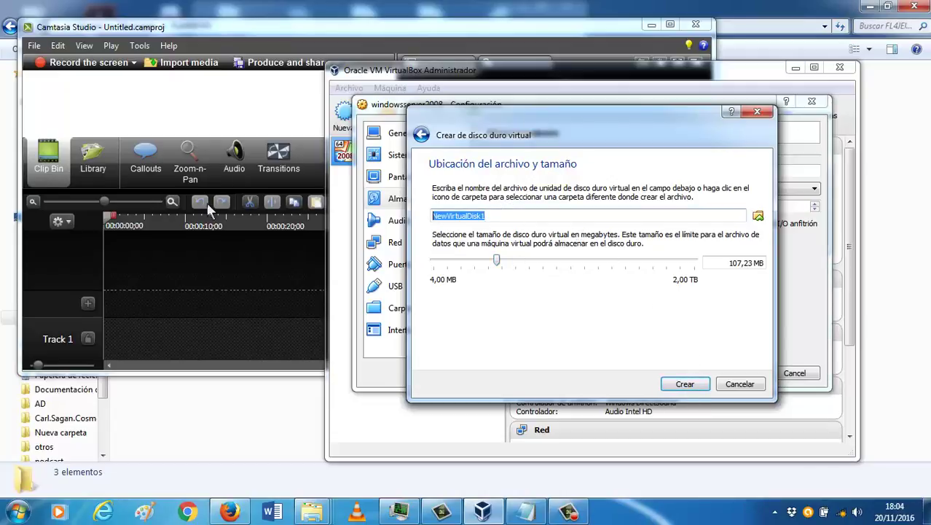
text(discoraid1)
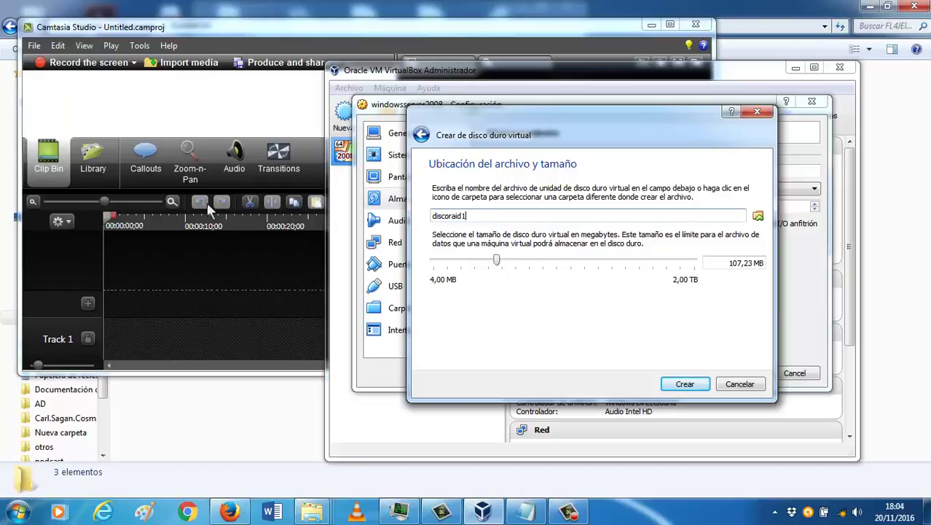
key(Return)
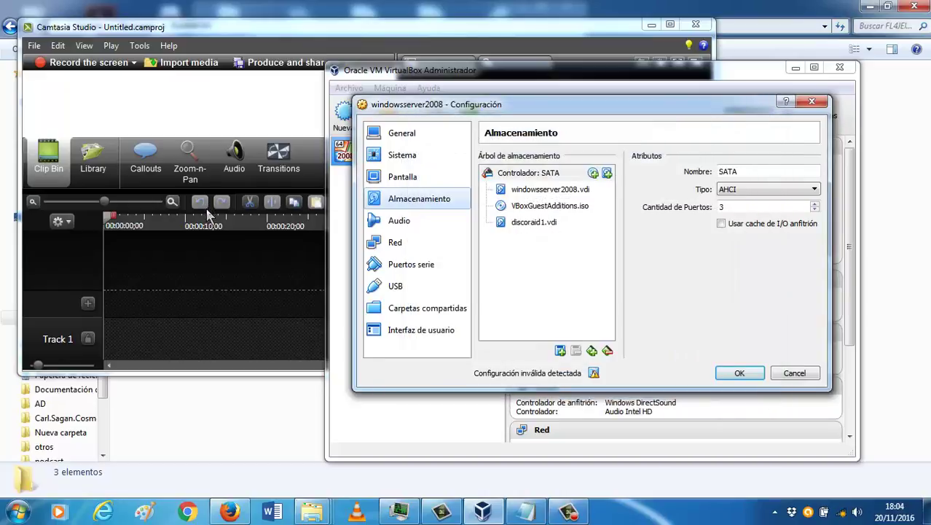
Step: Create a second fixed-size 107,23 MB VDI disk, NewVirtualDisk1.vdi, on the SATA controller
click(559, 351)
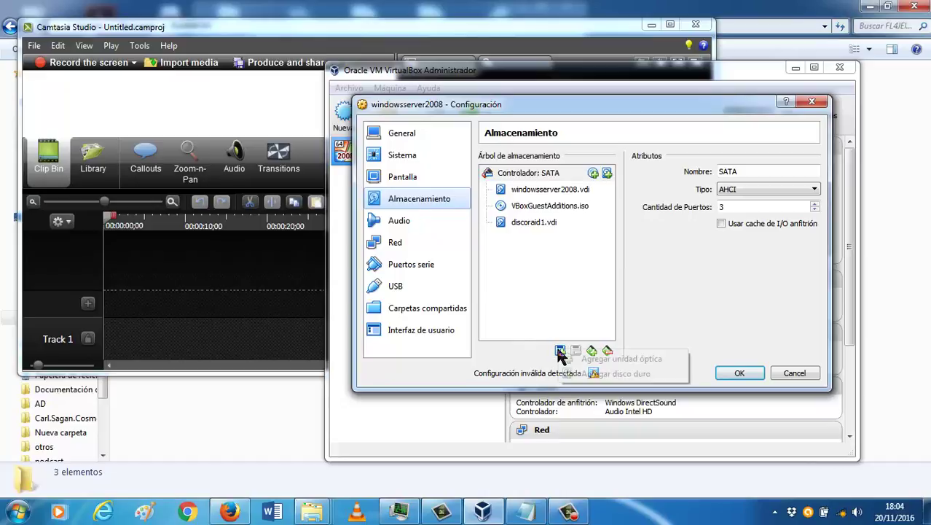
click(593, 374)
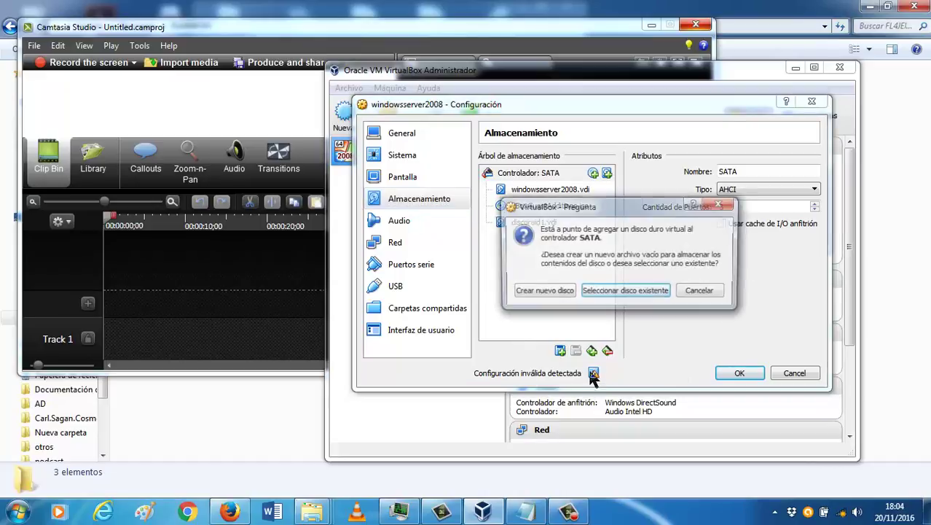
click(550, 293)
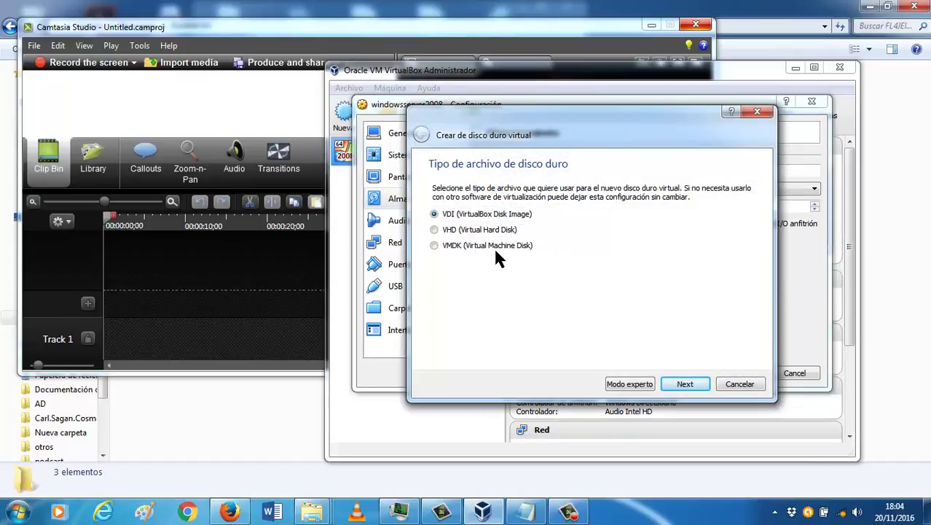
click(684, 384)
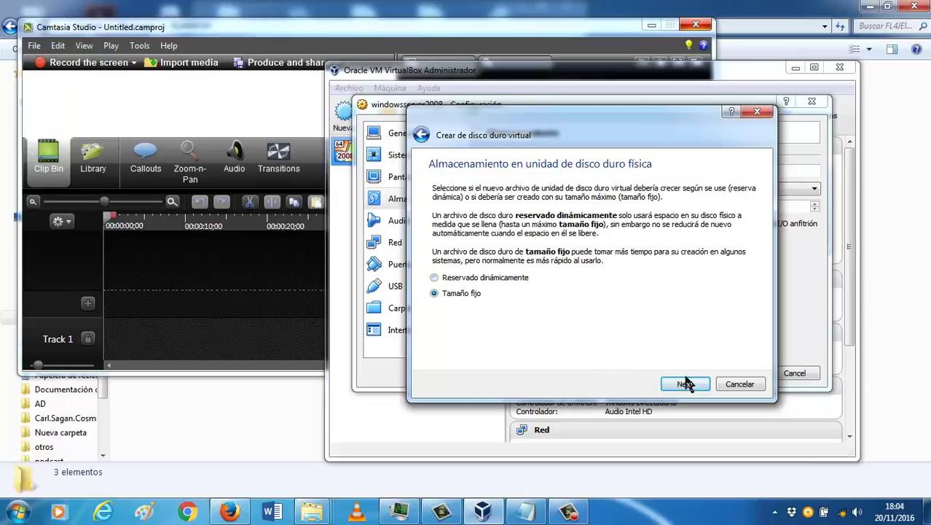
click(685, 384)
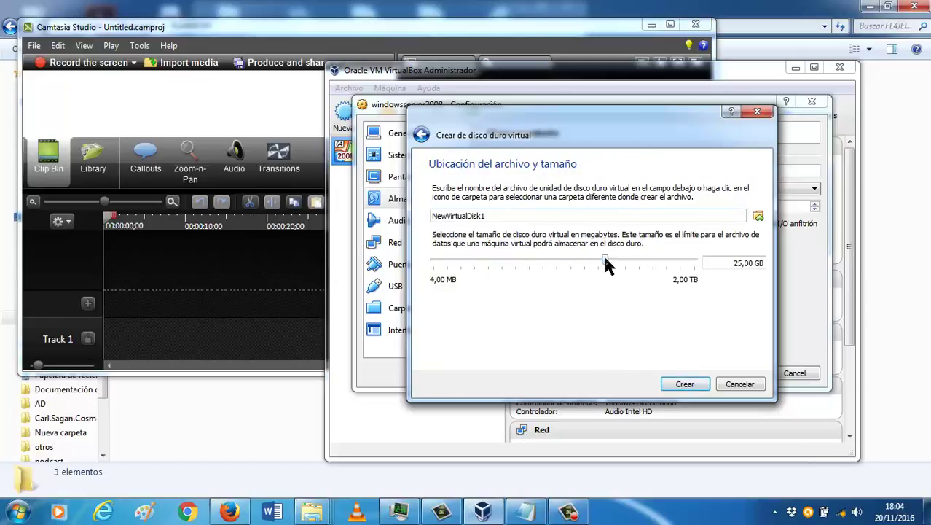
drag(606, 259, 500, 265)
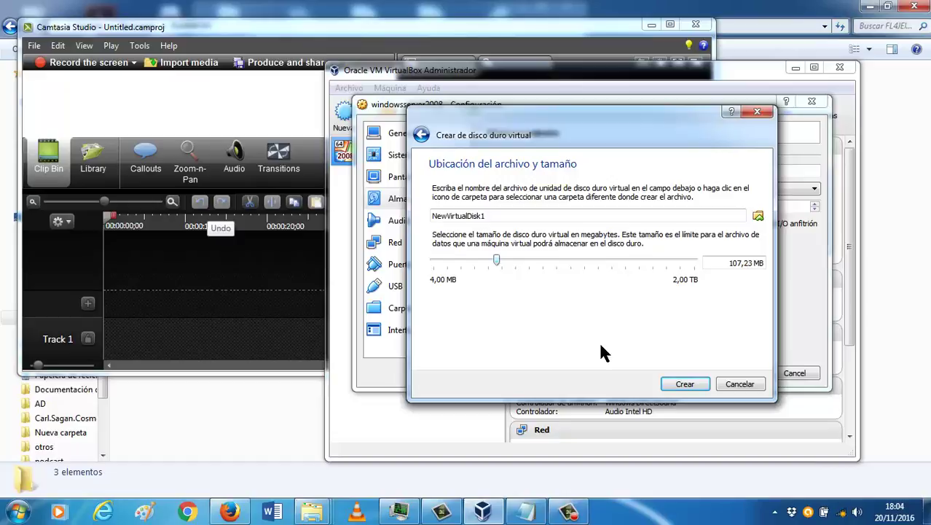
click(702, 388)
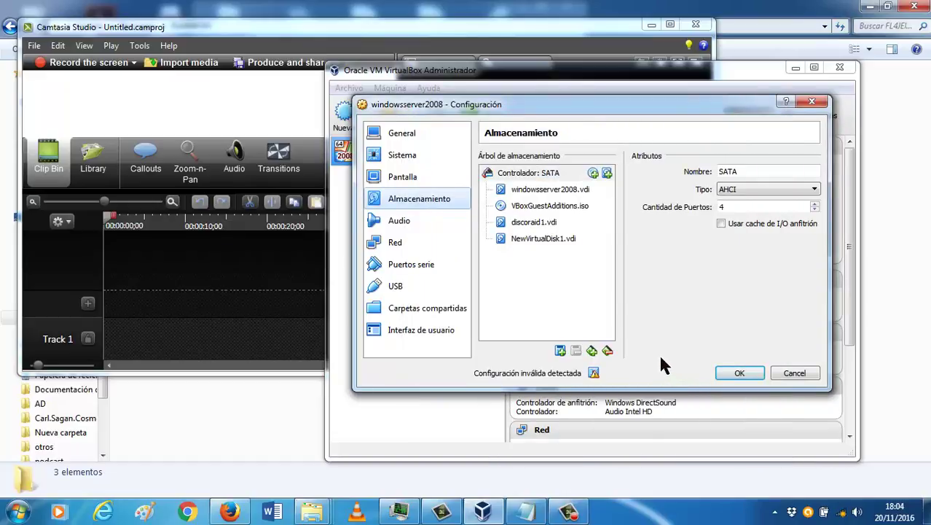
Step: Detach NewVirtualDisk1.vdi from the SATA controller
click(574, 239)
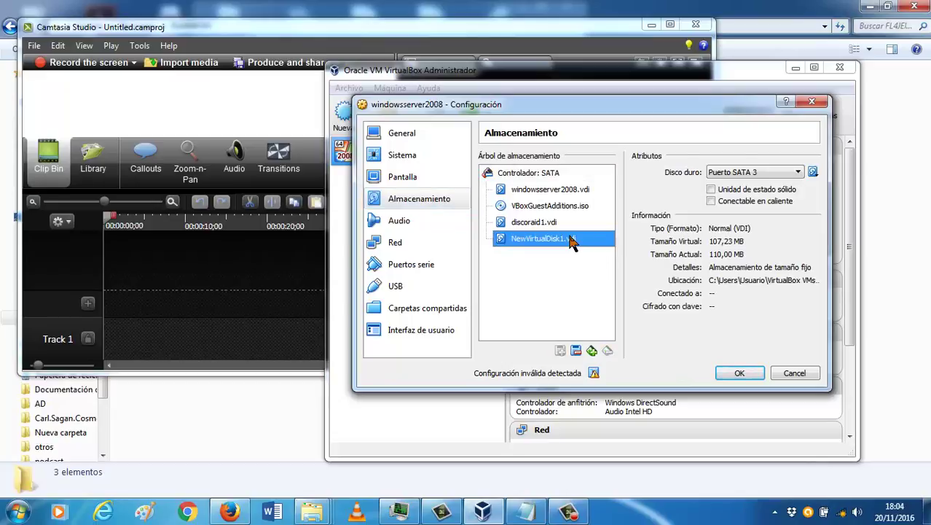
right_click(575, 241)
click(597, 289)
right_click(577, 243)
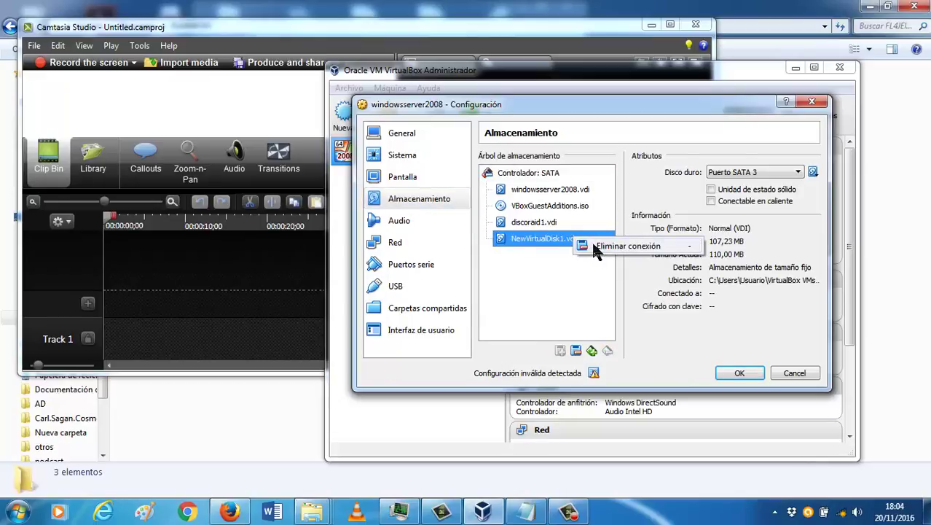
click(591, 240)
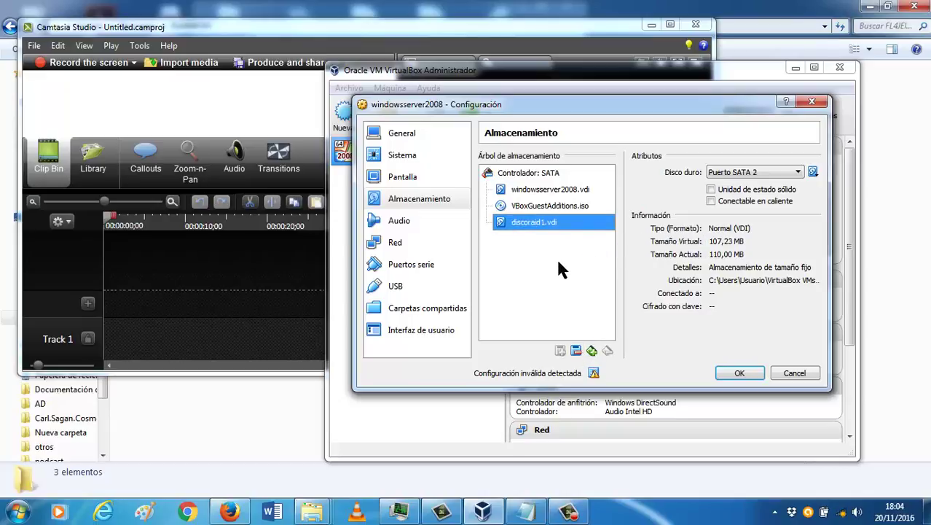
Step: Review the SATA controller, windowsserver2008.vdi, Guest Additions image and discoraid1.vdi details
click(559, 209)
click(561, 224)
click(566, 207)
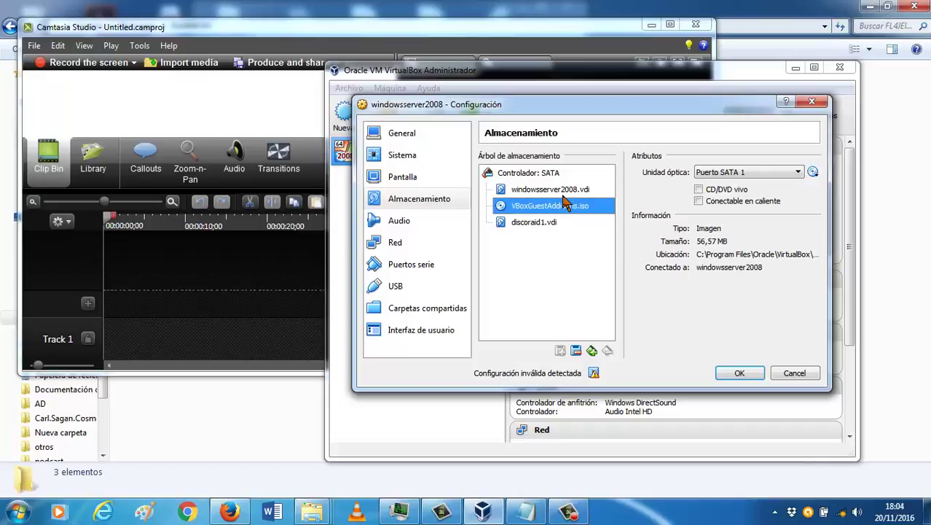
click(561, 190)
click(563, 222)
click(565, 207)
click(554, 224)
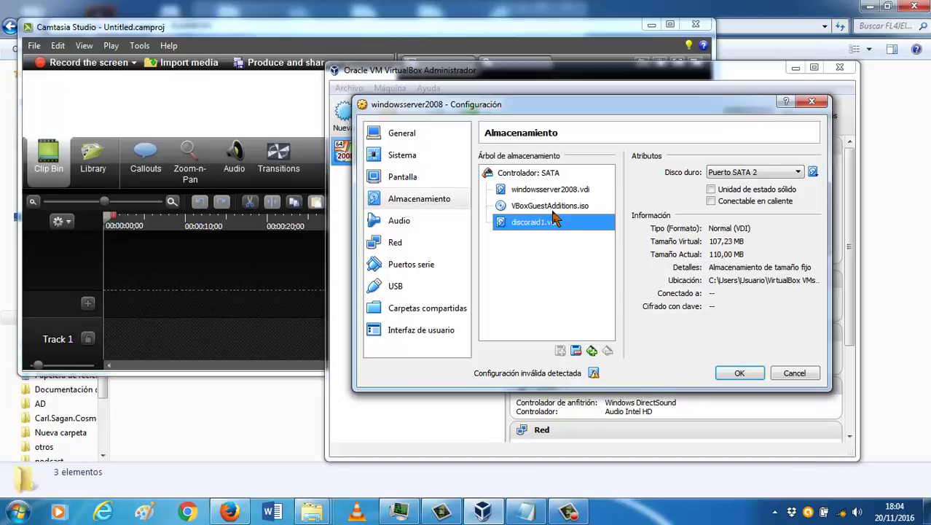
click(550, 175)
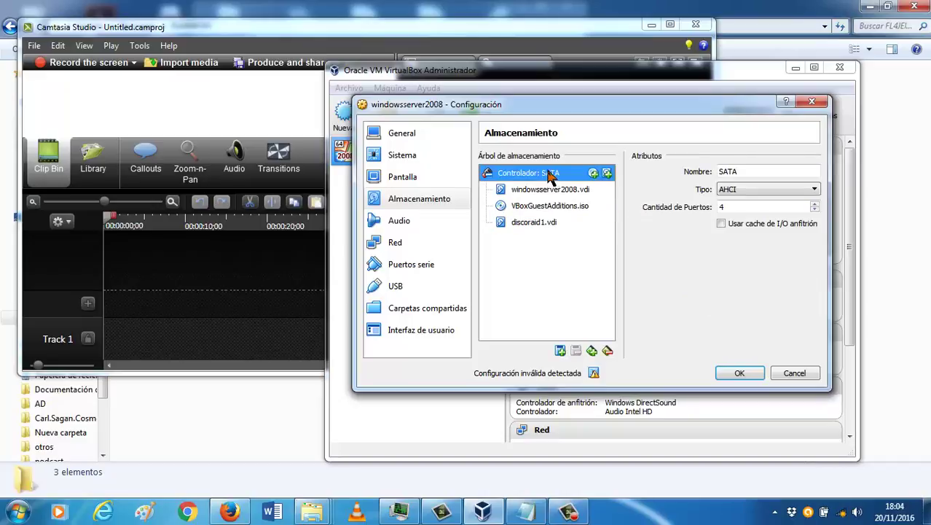
click(550, 192)
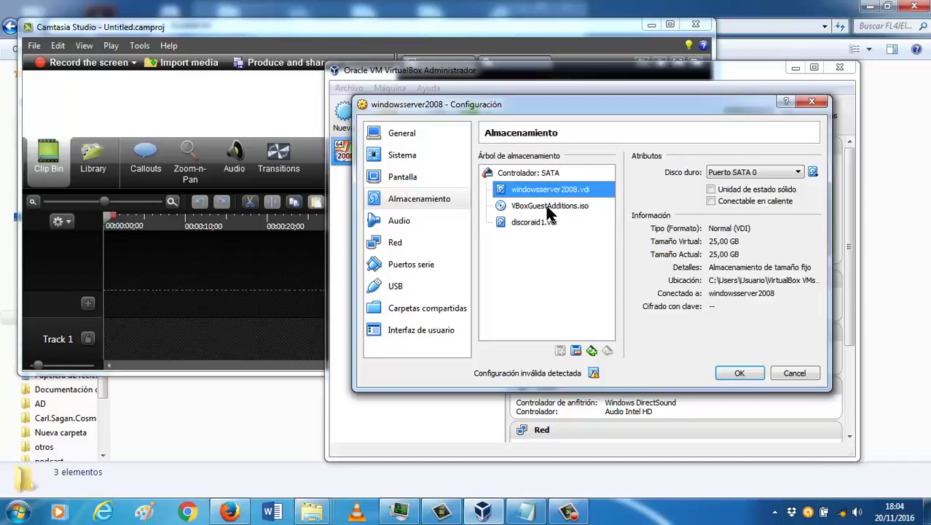
click(550, 208)
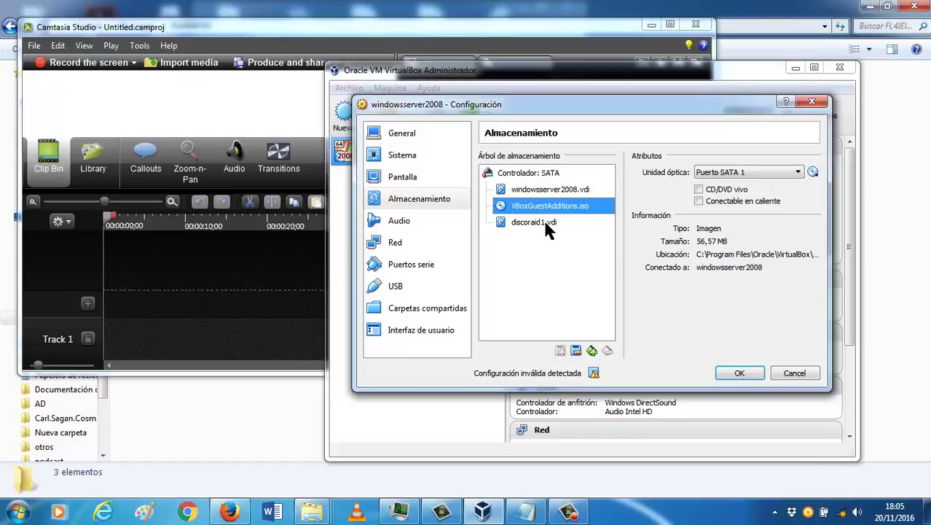
Step: Remove the discoraid1.vdi attachment and close the Configuración dialog
click(549, 230)
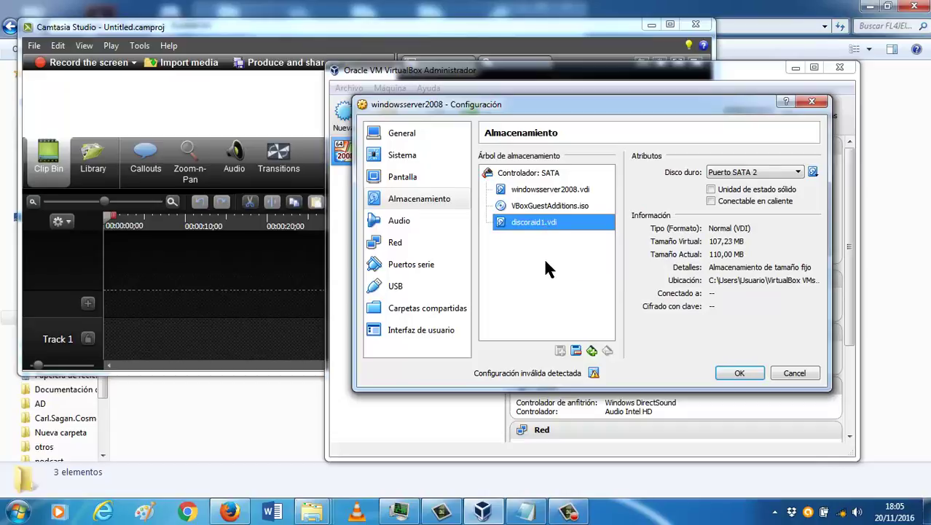
click(577, 351)
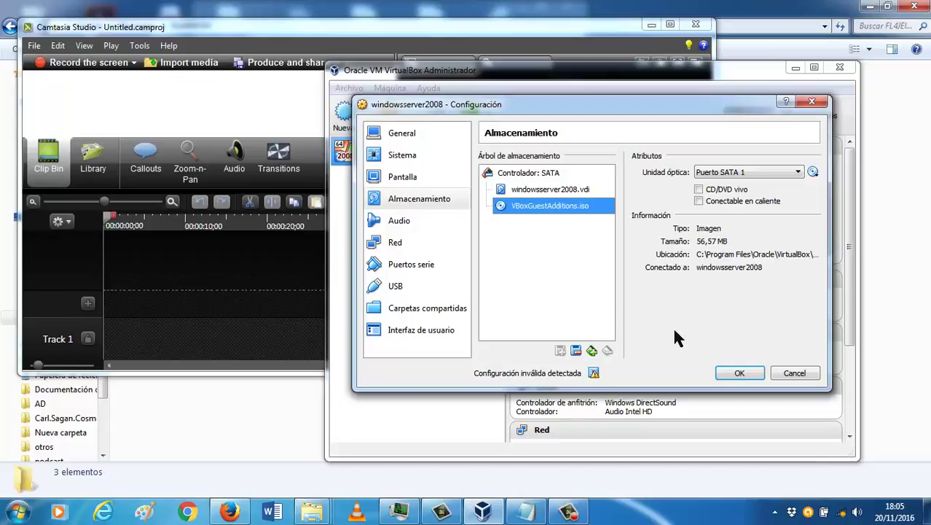
click(795, 373)
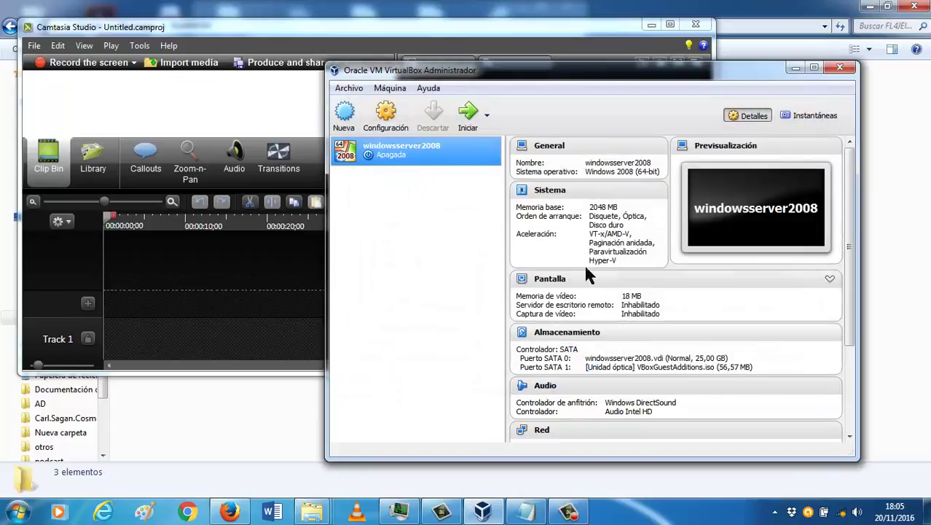
Step: Start a dynamically allocated 110,41 MB VDI disk; the name NewVirtualDisk1 is rejected as existing
click(573, 333)
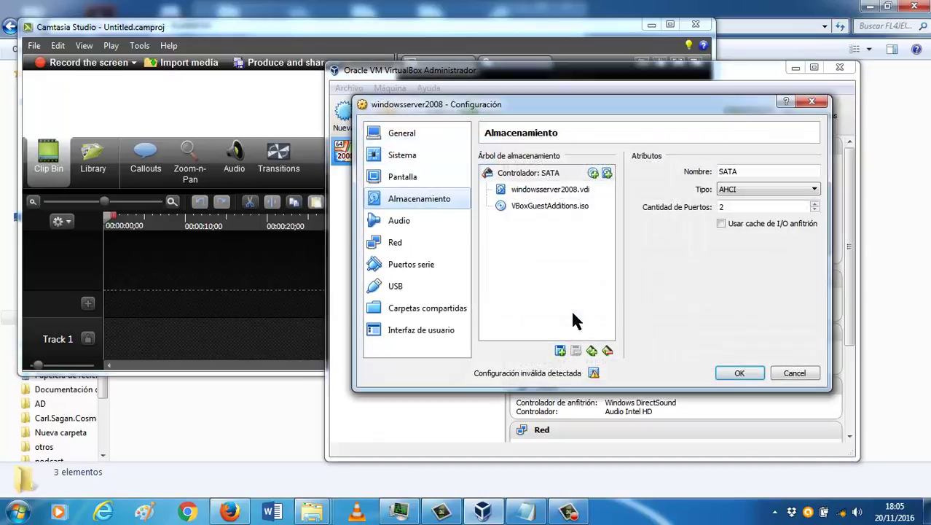
click(560, 352)
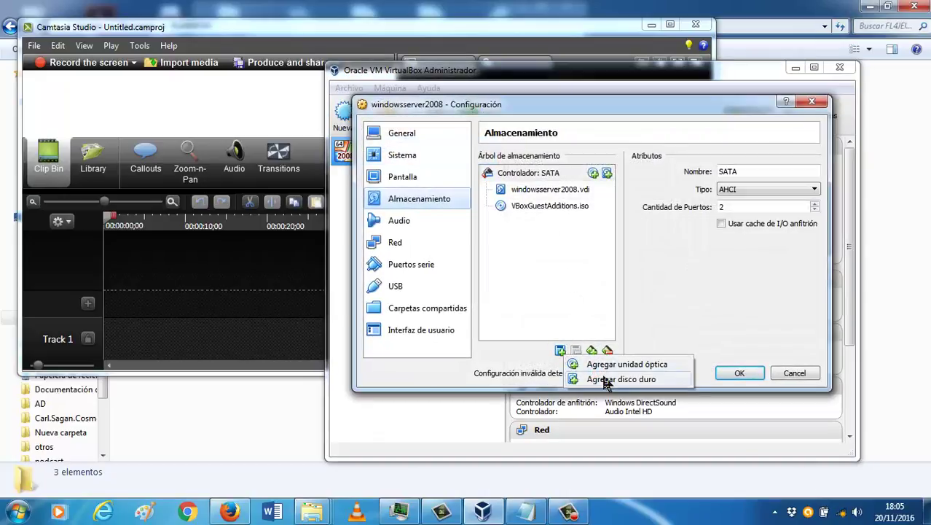
click(599, 379)
click(563, 292)
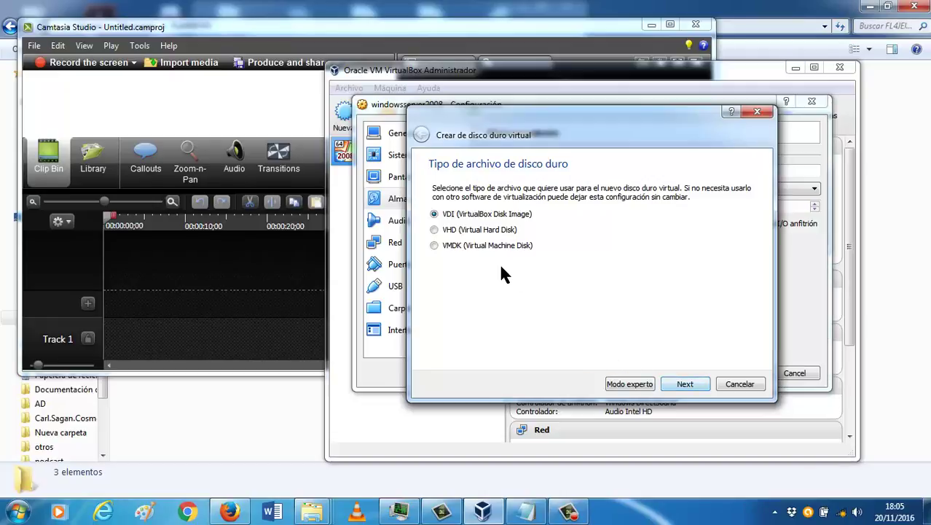
click(685, 383)
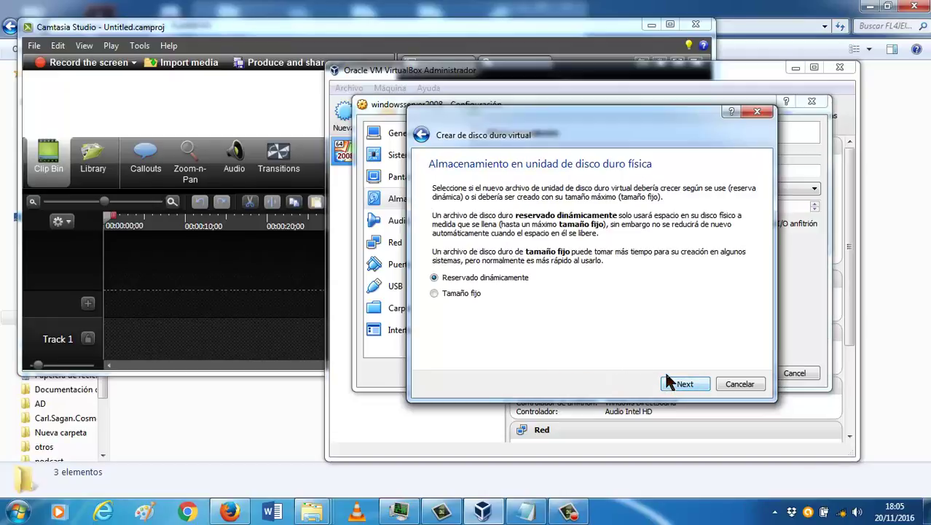
click(685, 383)
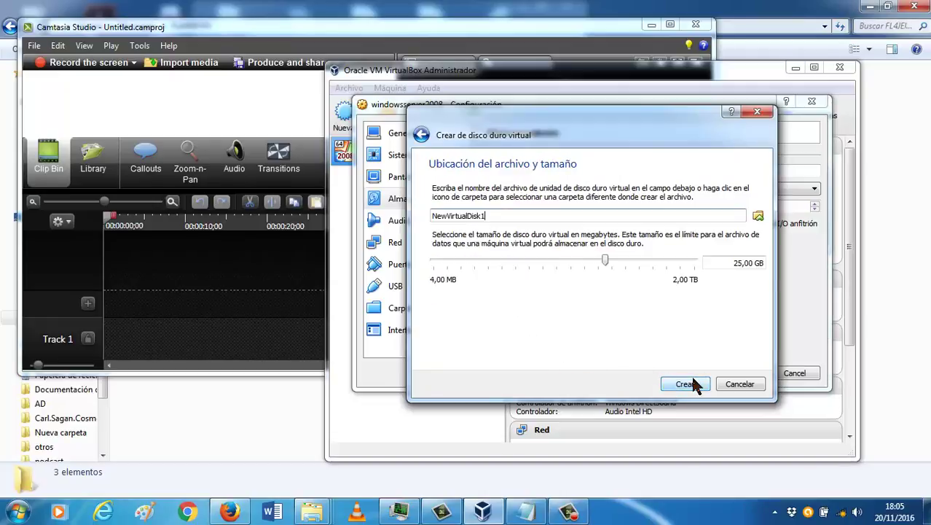
drag(604, 259, 498, 259)
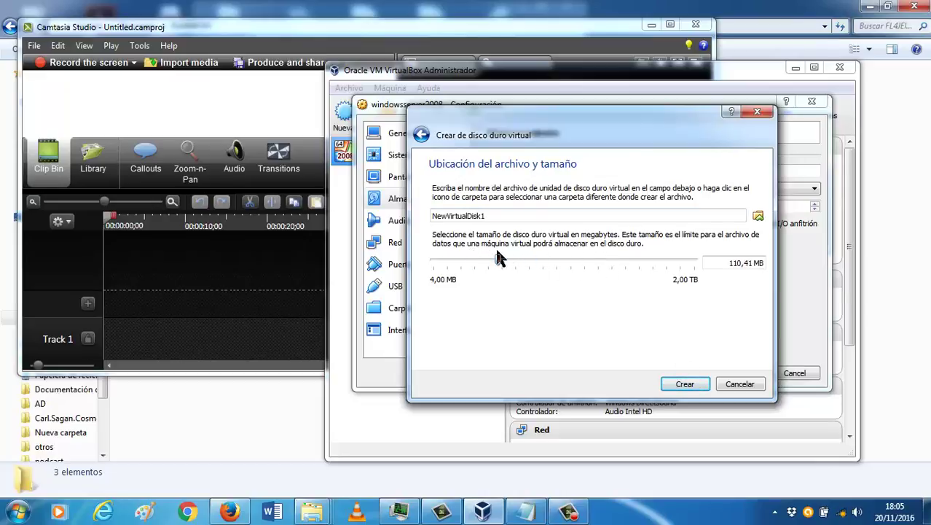
click(685, 383)
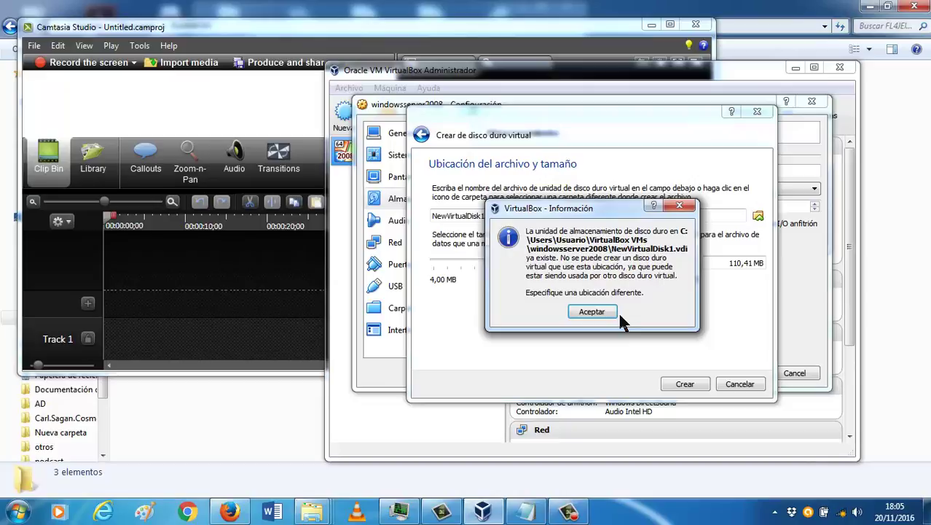
click(617, 314)
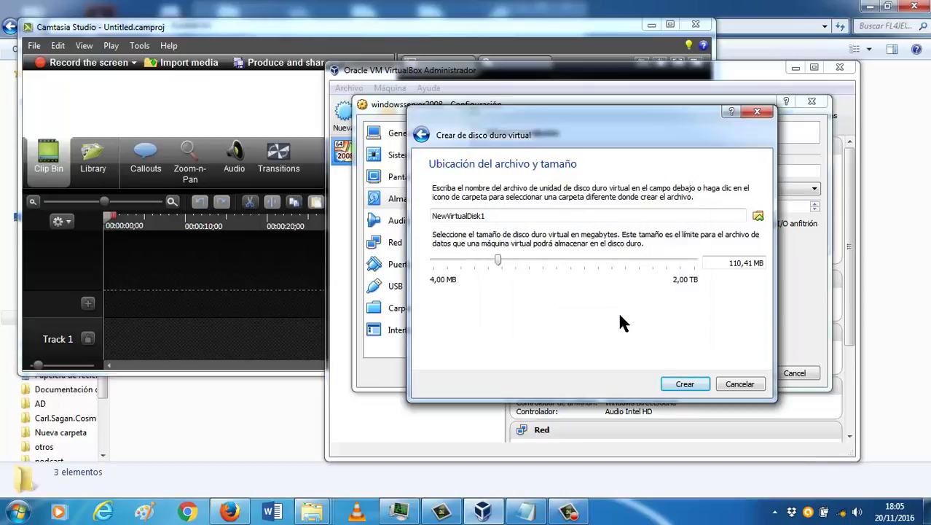
Step: Name the 110,41 MB disk discoraid2 after discoraid1 is rejected, and create it
click(759, 218)
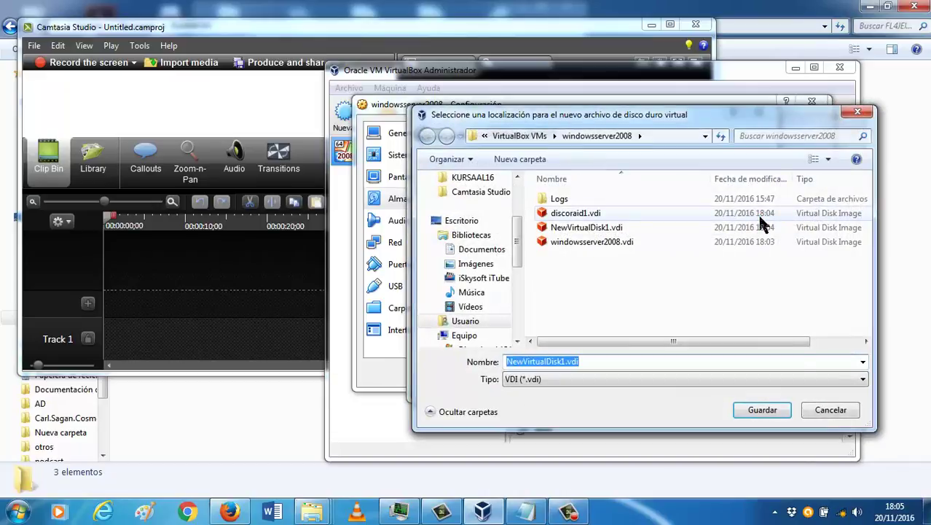
click(831, 410)
double_click(501, 217)
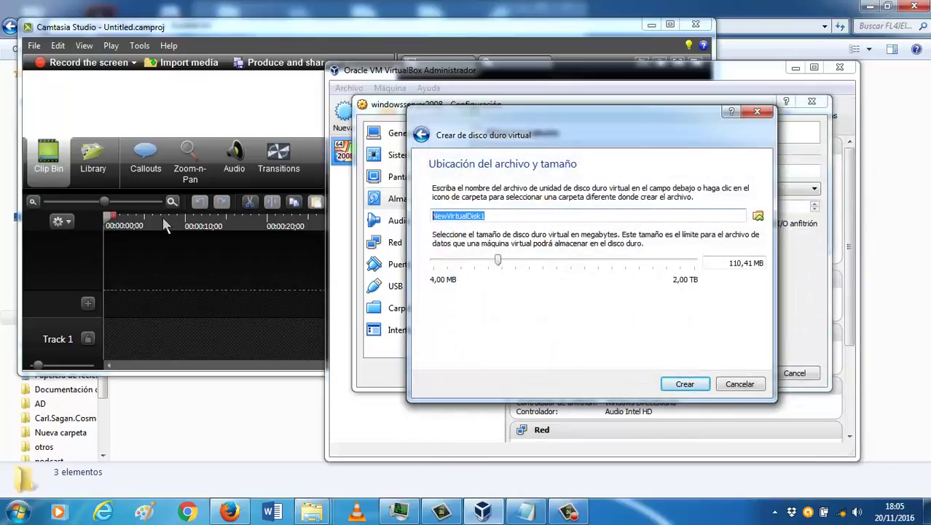
key(BackSpace)
text(disco)
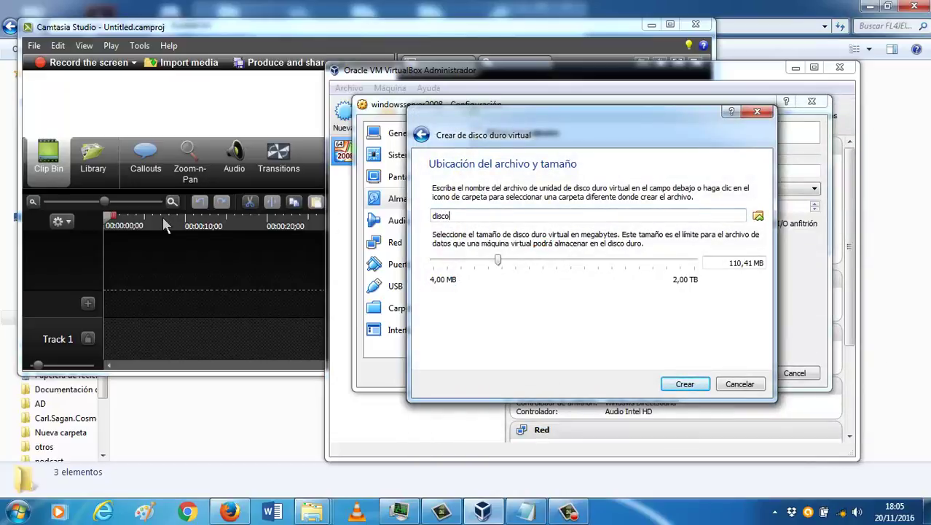
text(raid1)
click(685, 384)
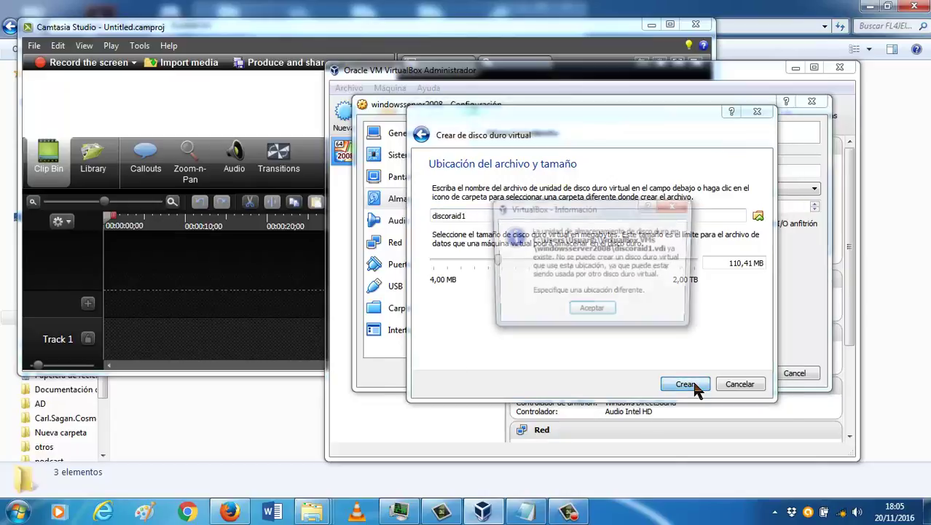
click(615, 312)
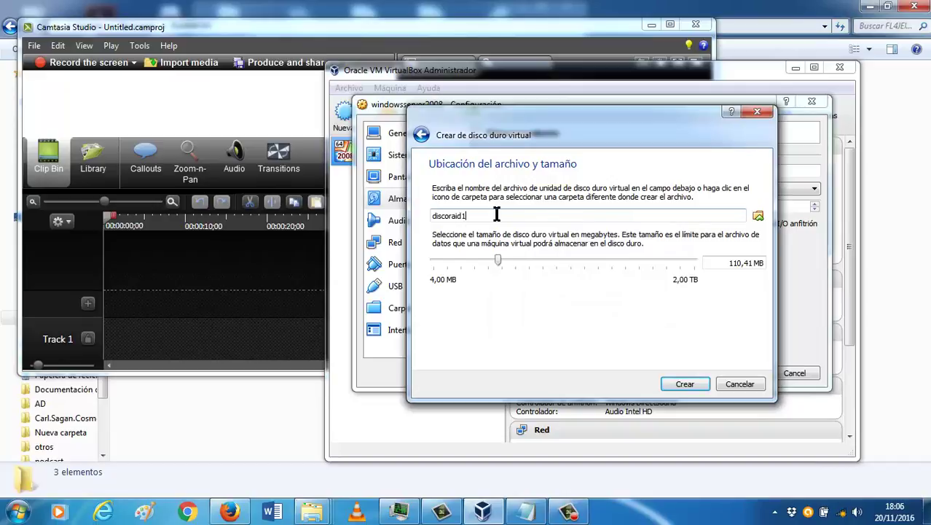
click(683, 385)
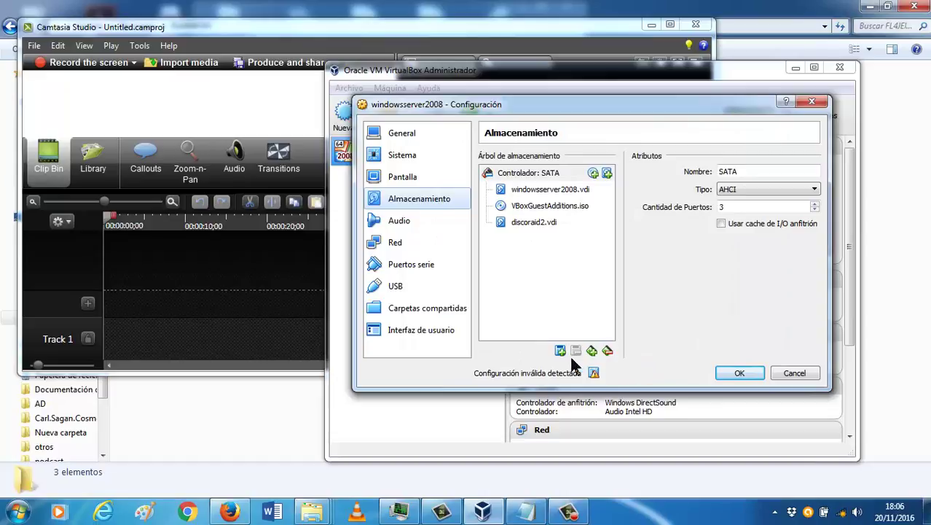
Step: Create a fixed-size 100,86 MB VDI disk named discoraid3 on the SATA controller
click(559, 351)
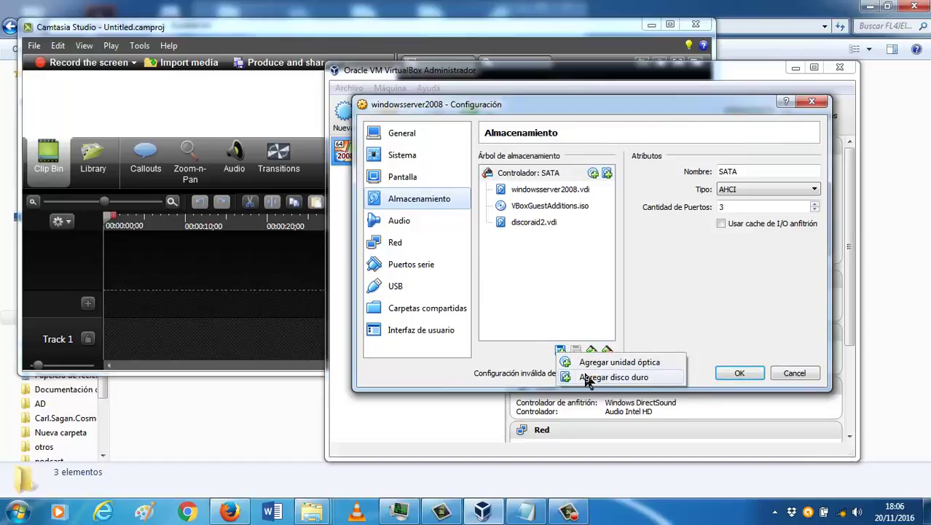
click(588, 375)
click(543, 291)
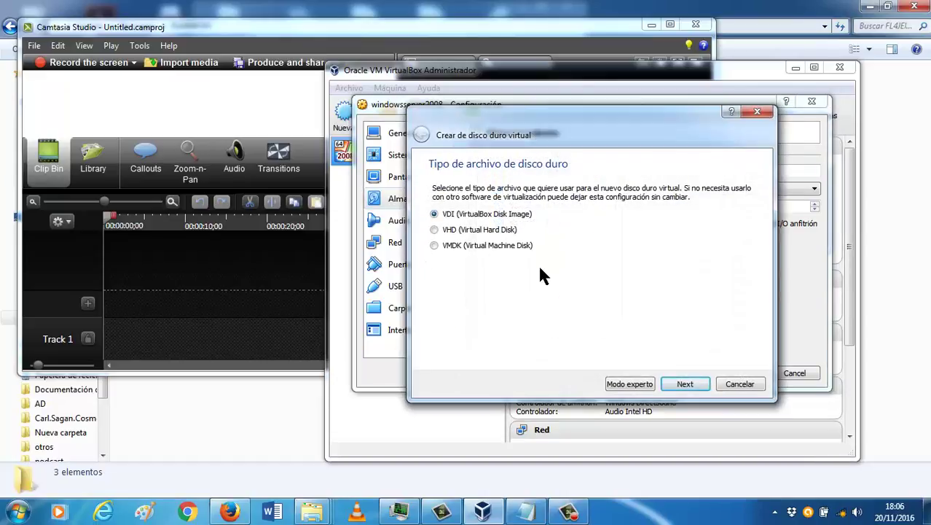
click(522, 244)
click(529, 213)
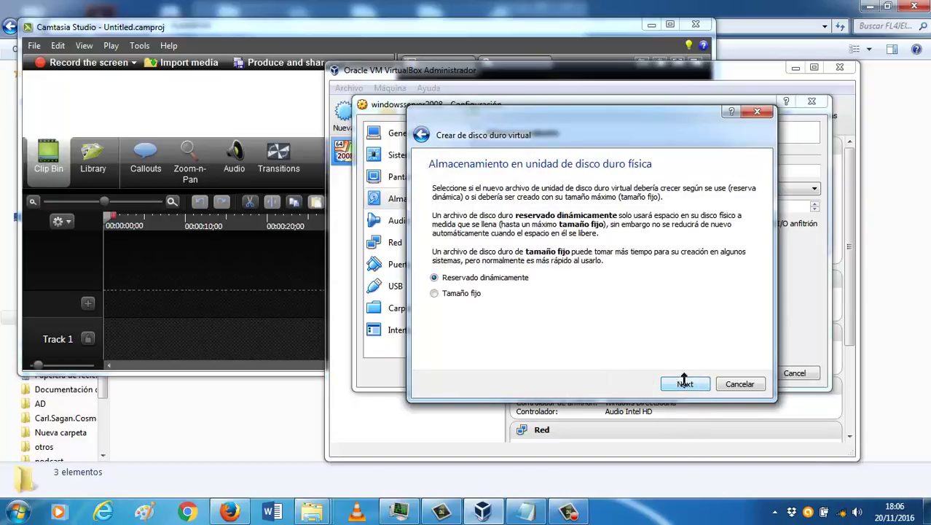
click(446, 294)
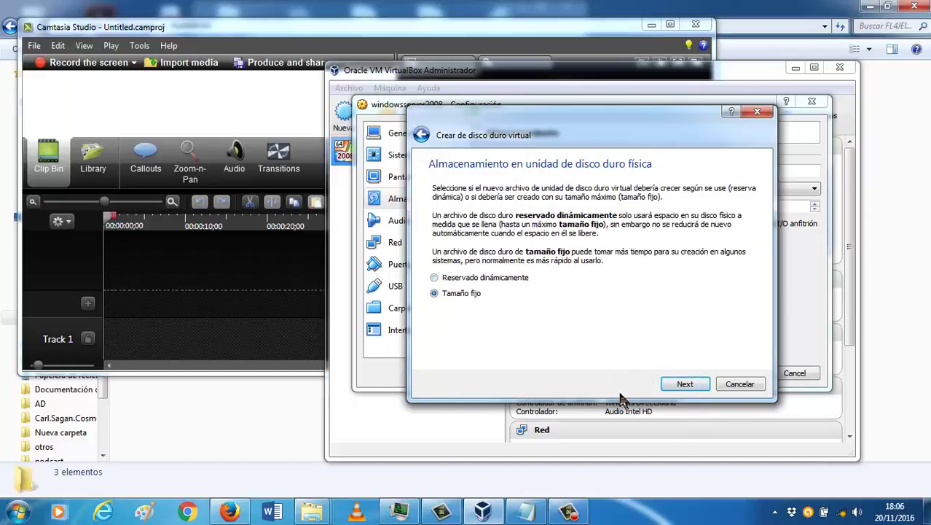
click(685, 384)
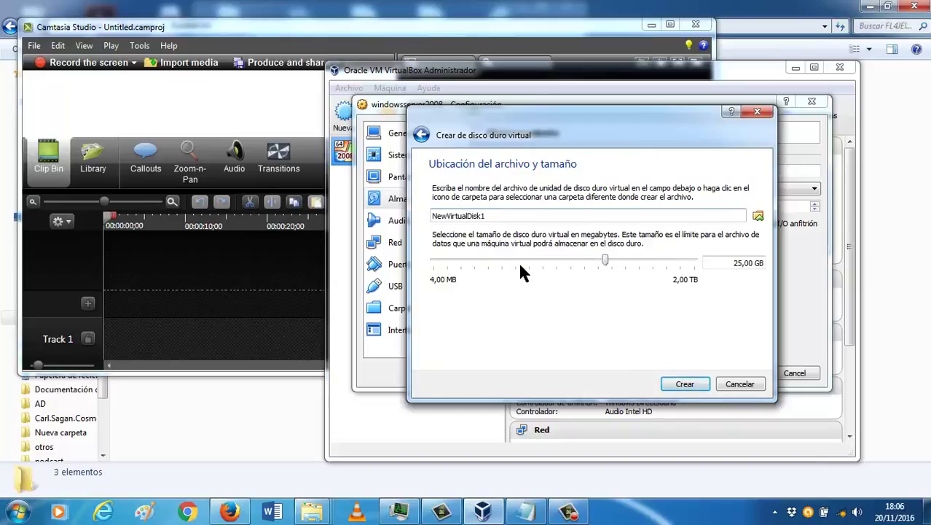
drag(611, 264, 493, 268)
double_click(494, 212)
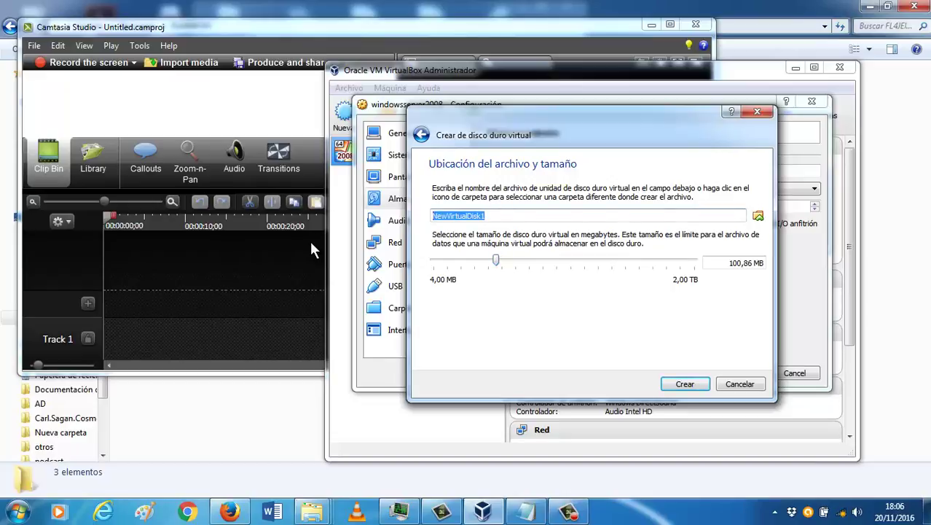
text(discoraild3)
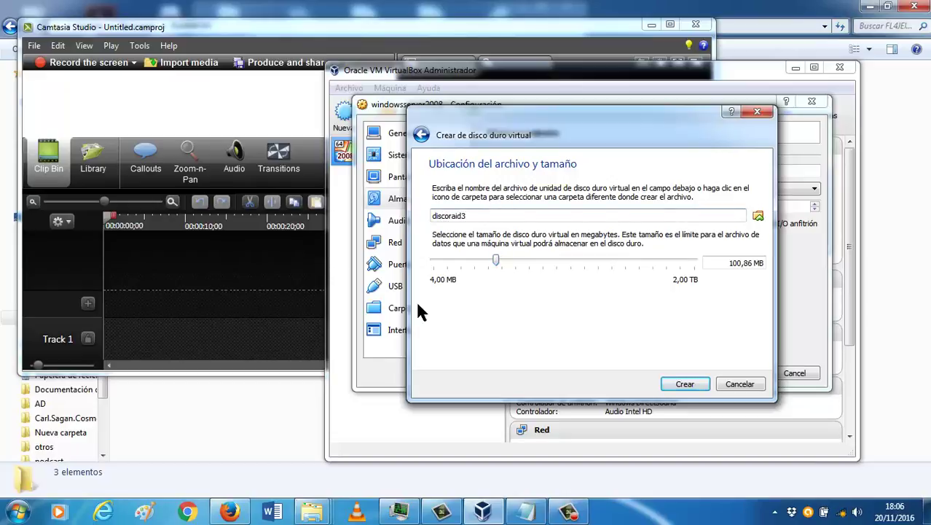
click(685, 384)
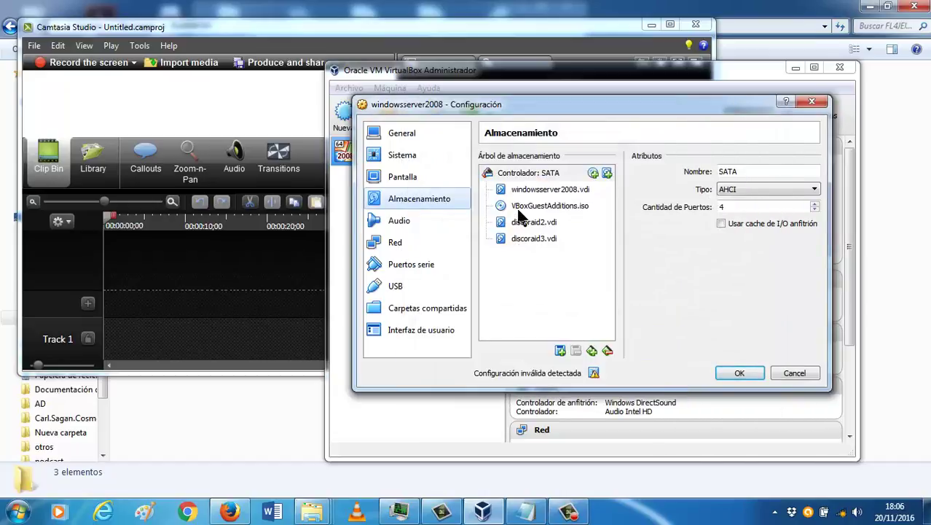
Step: Save the storage changes and boot the windowsserver2008 VM to its sign-in screen
click(736, 373)
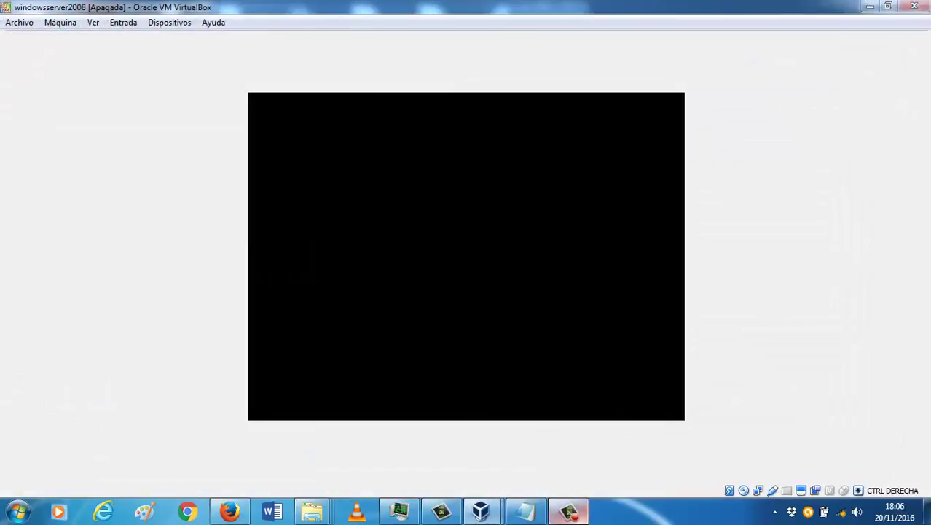
click(569, 511)
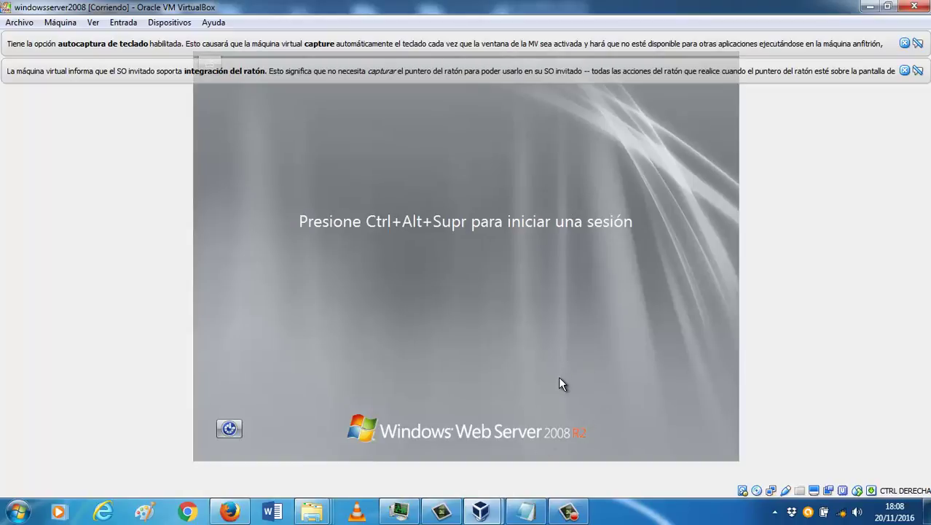
Step: Send Ctrl-Alt-Del to the guest via Entrada > Teclado > Insertar Ctrl-Alt-Del
click(153, 23)
mouse_move(124, 25)
mouse_move(146, 40)
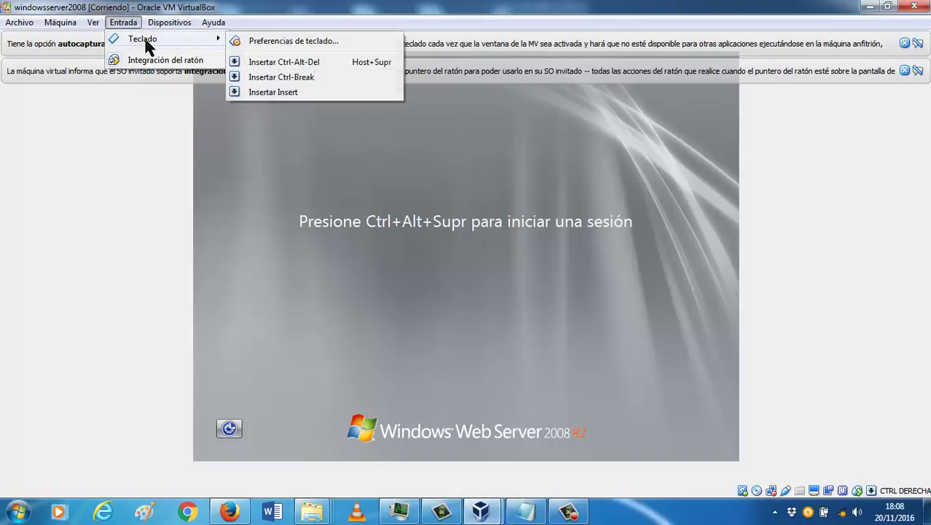
click(284, 62)
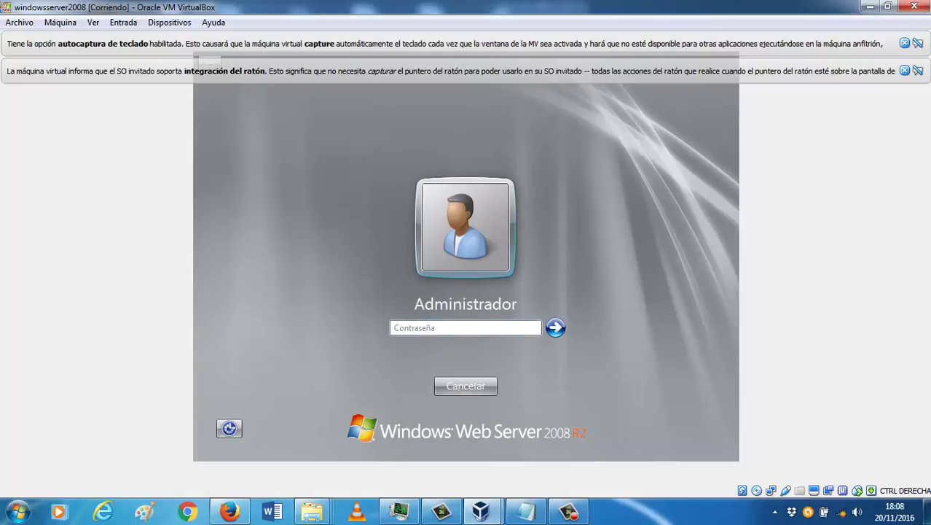
Step: Enter the Administrator password, retrying after wrong-password errors until the desktop loads
text(axxxxxxxx)
key(Return)
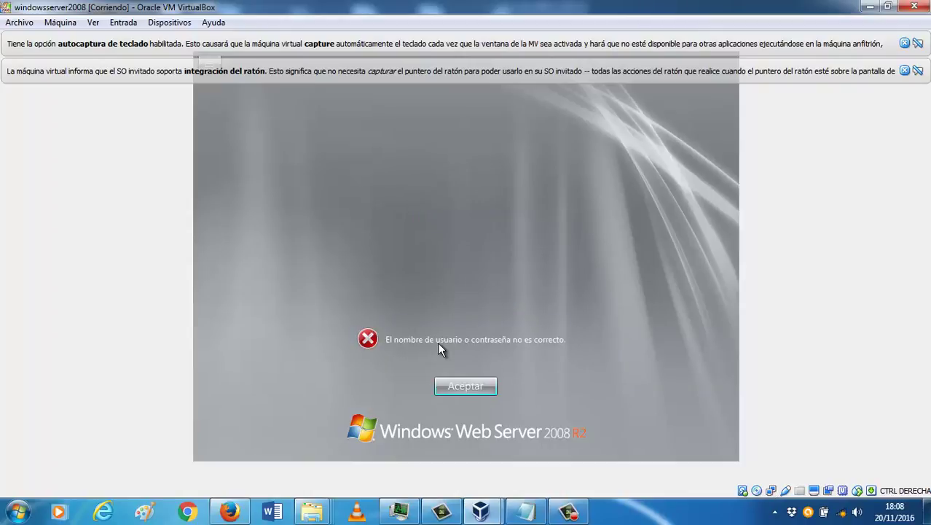
click(443, 386)
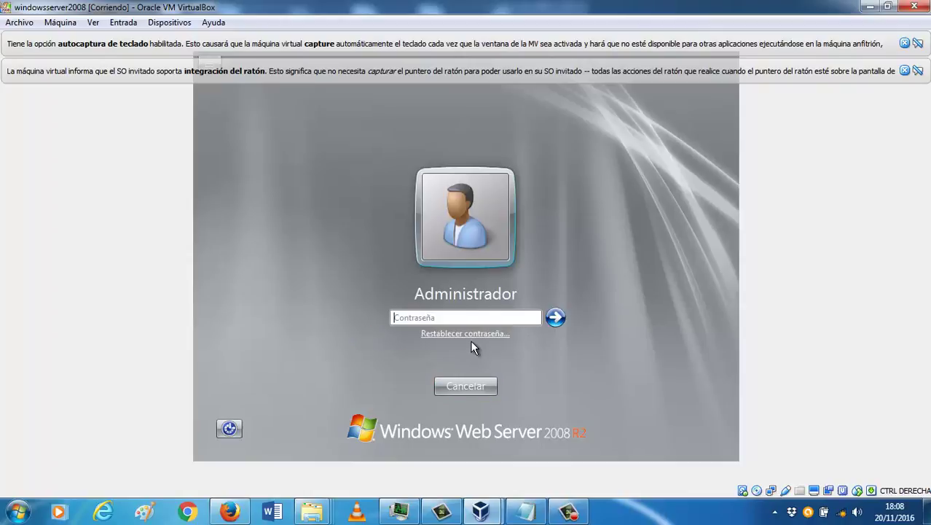
text(xxxxxxxxx)
key(Return)
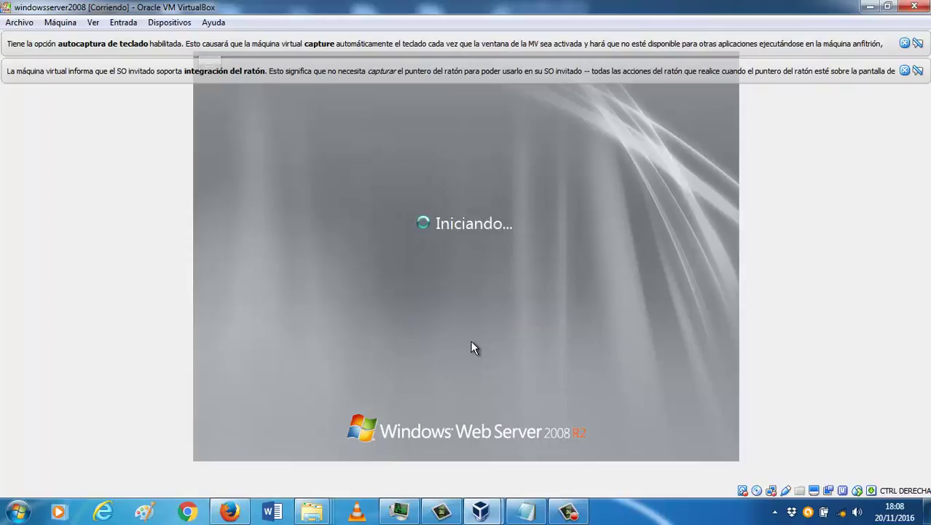
key(Return)
key(Caps_Lock)
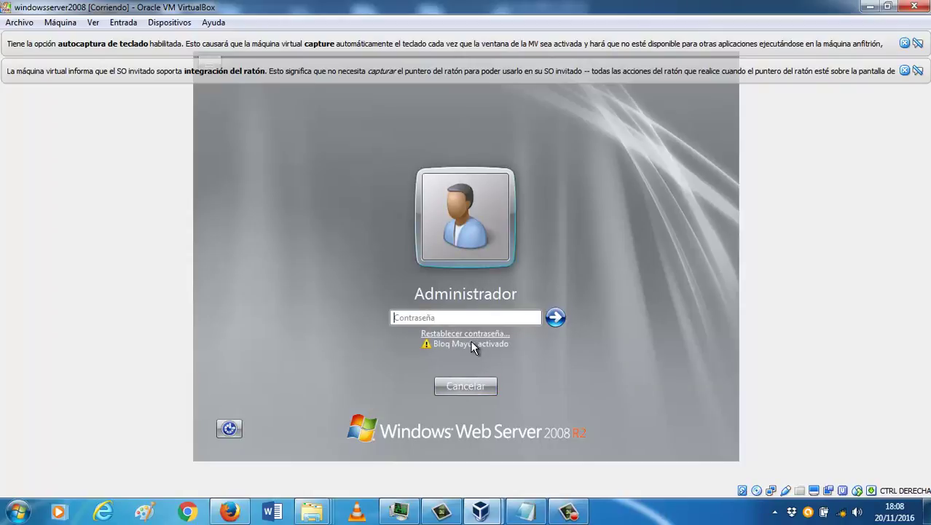
text(xxx)
key(BackSpace)
text(xxxxxxx)
key(Return)
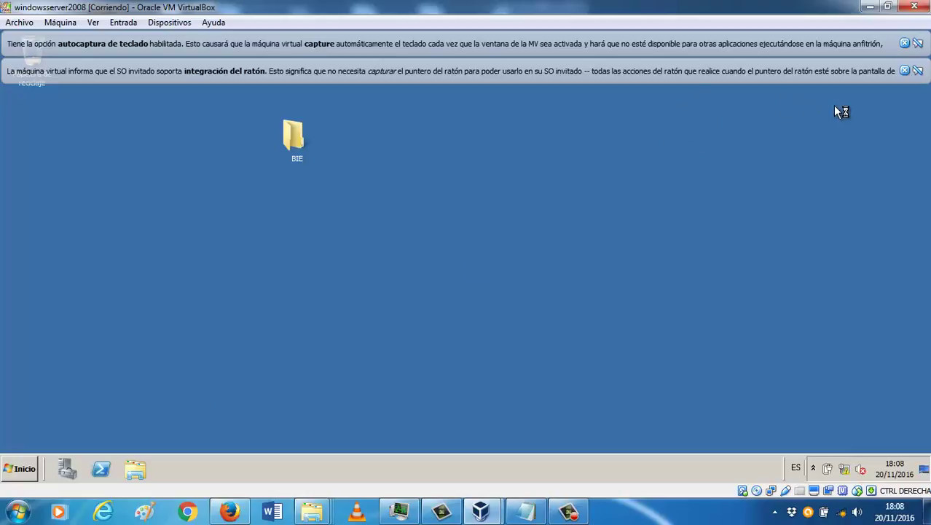
Step: Dismiss both VirtualBox notices and launch Administrar from Equipo in the guest's Inicio menu
click(905, 70)
click(905, 46)
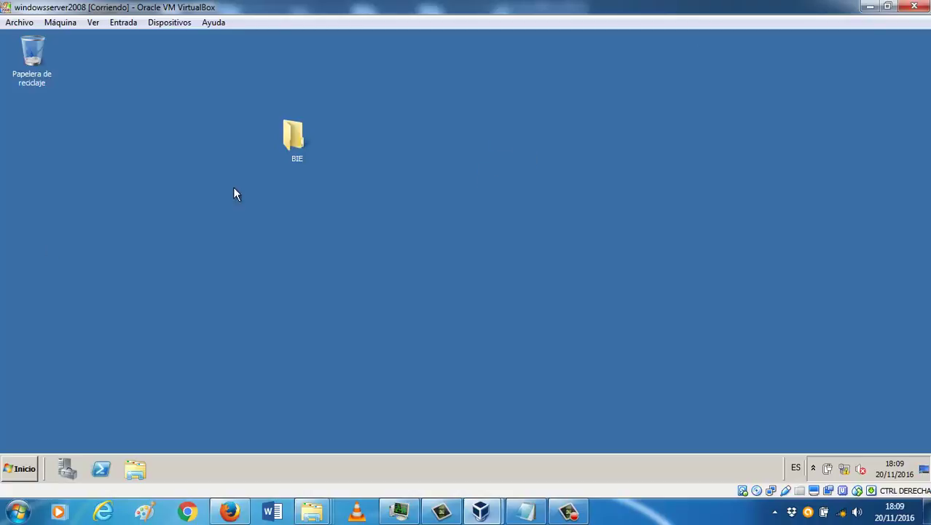
click(10, 470)
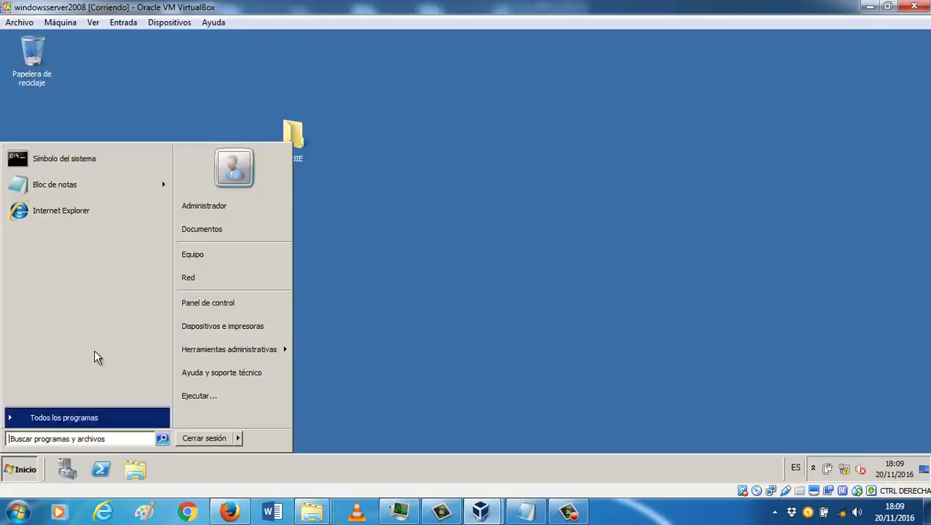
right_click(203, 255)
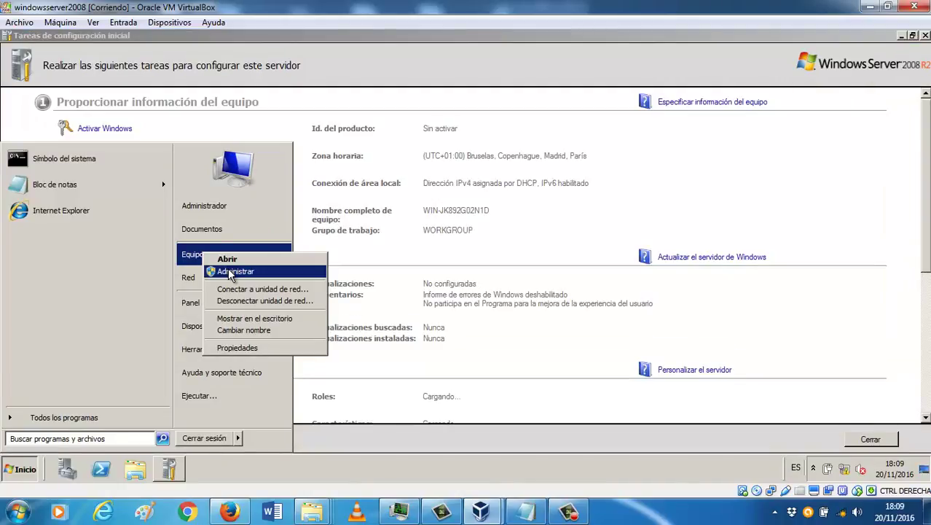
click(227, 272)
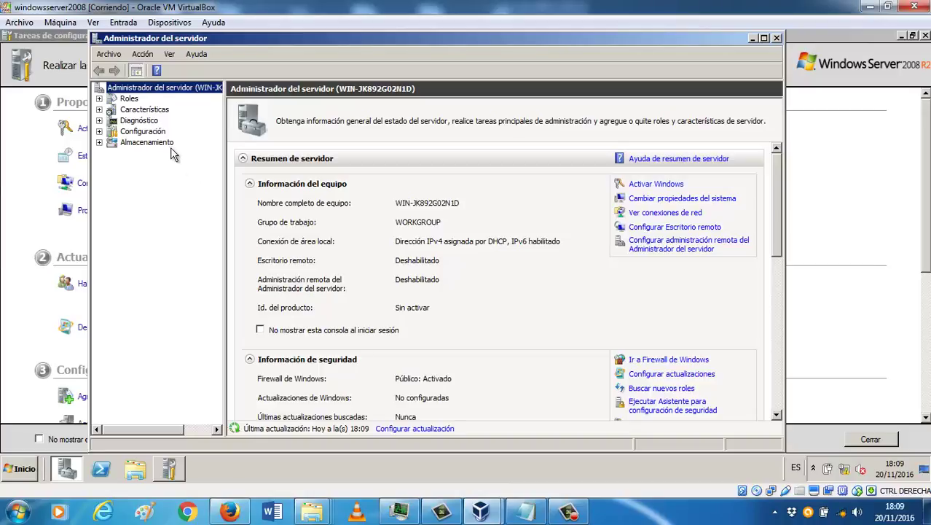
Step: Expand Almacenamiento and open Administración de discos (Local) in Server Manager
click(167, 141)
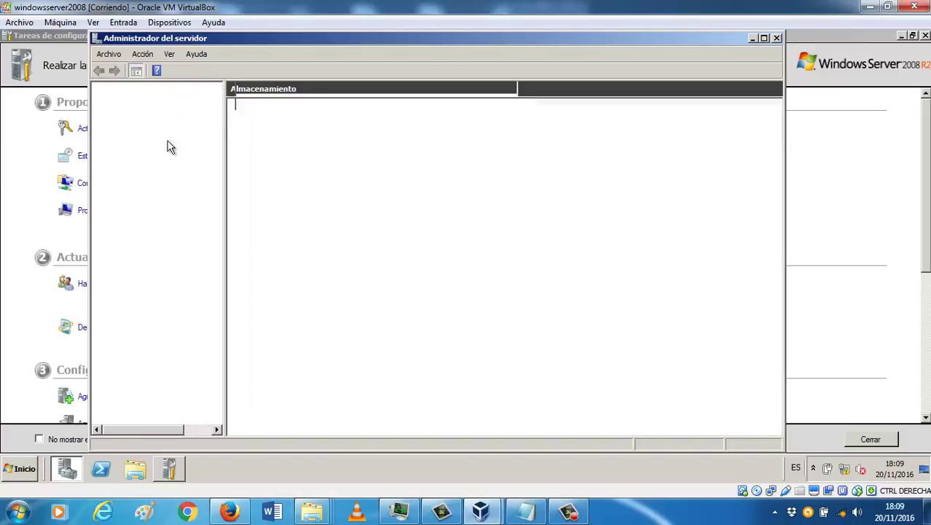
click(288, 129)
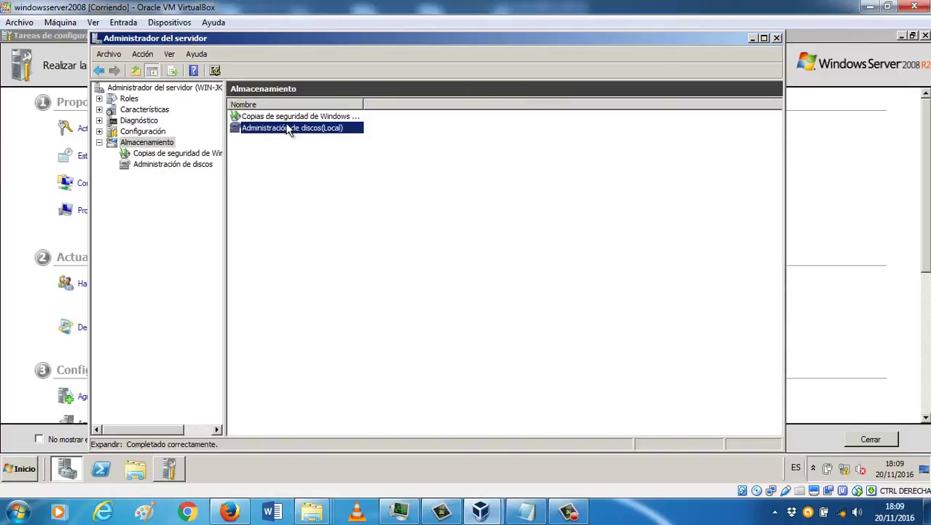
double_click(290, 129)
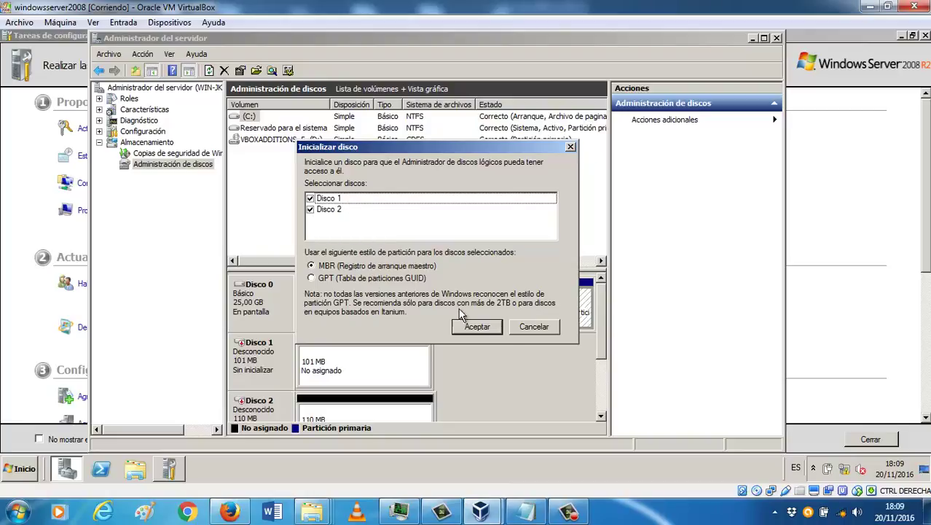
Step: Initialize Disco 1 (100 MB) and Disco 2 (109 MB) with MBR
click(498, 333)
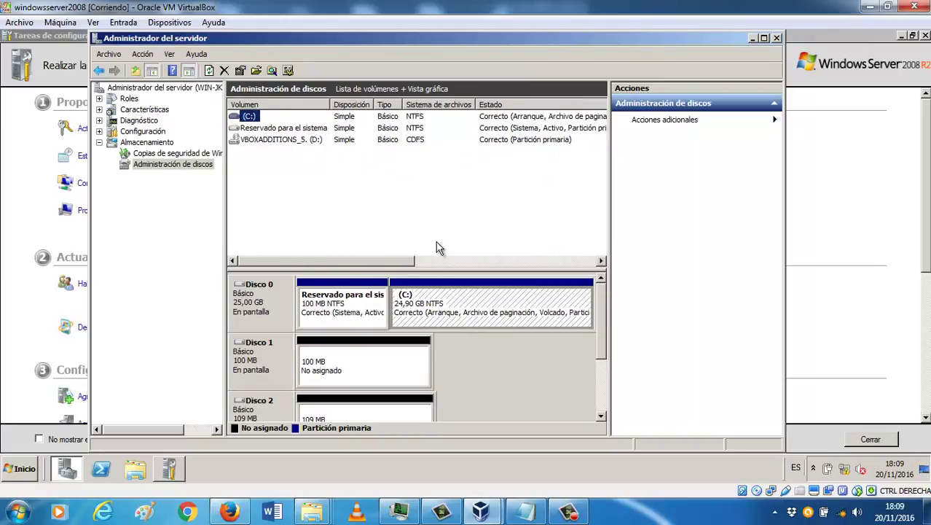
click(399, 215)
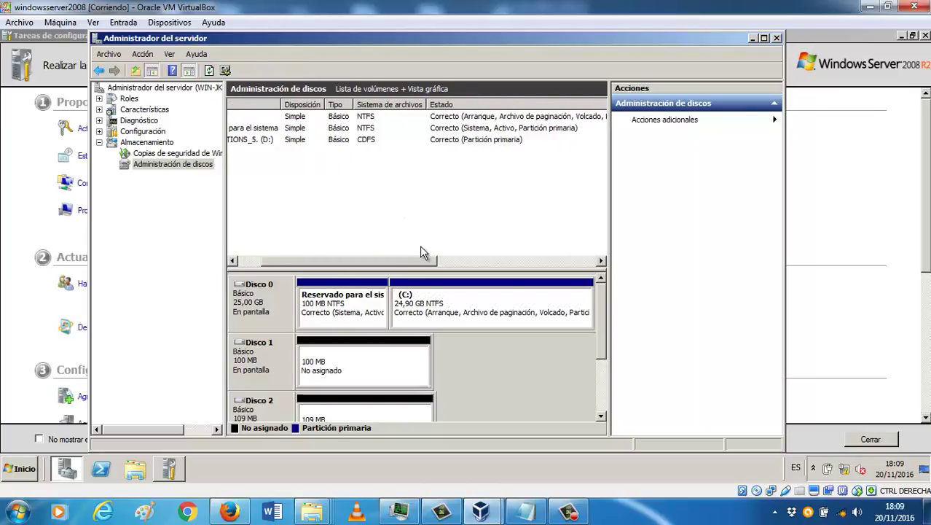
drag(599, 324, 603, 356)
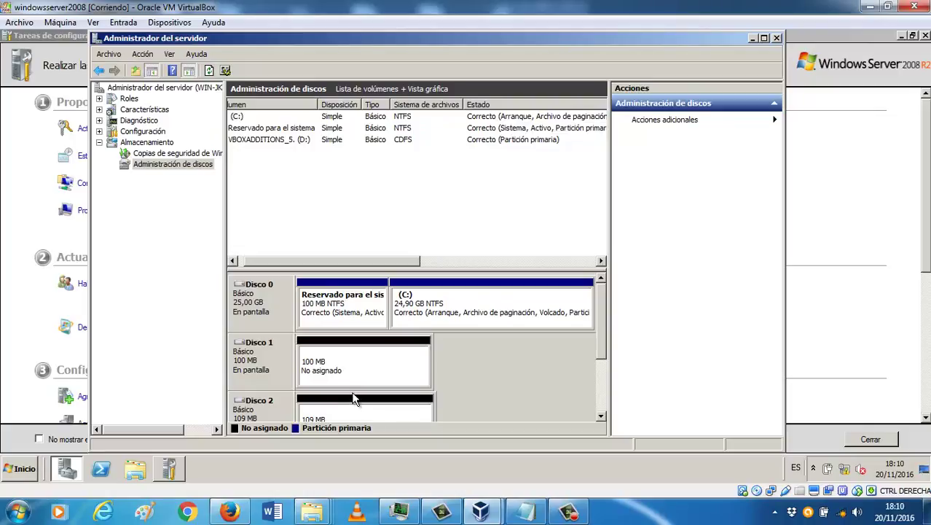
Step: Start a new mirrored volume on Disco 1's unallocated space and add Disco 2
right_click(367, 367)
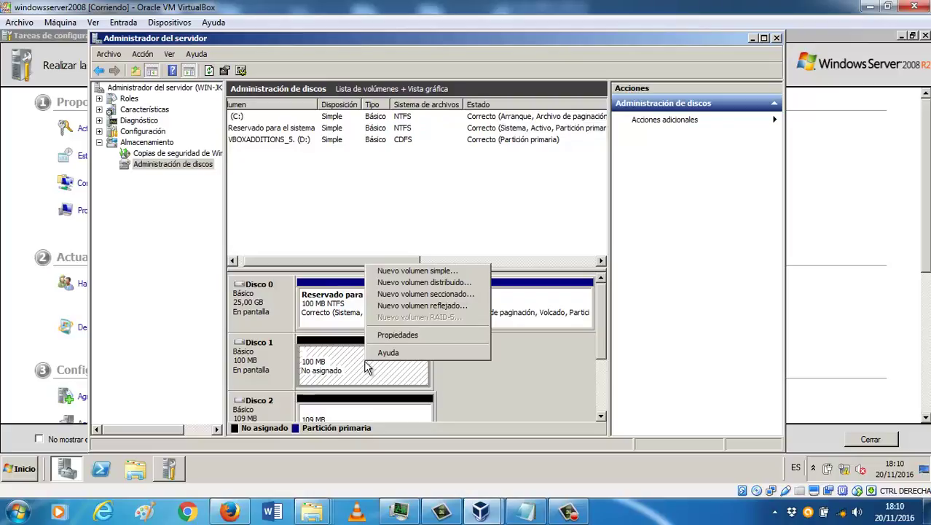
click(416, 305)
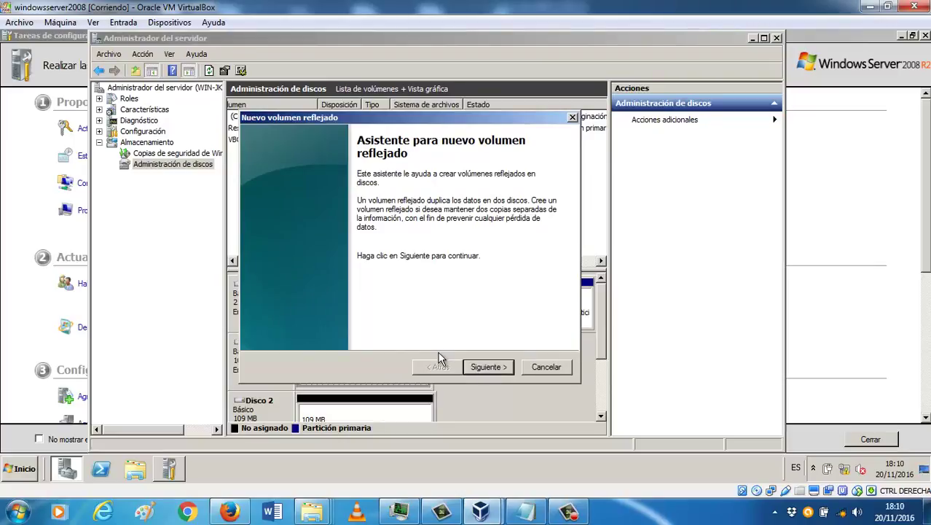
click(506, 366)
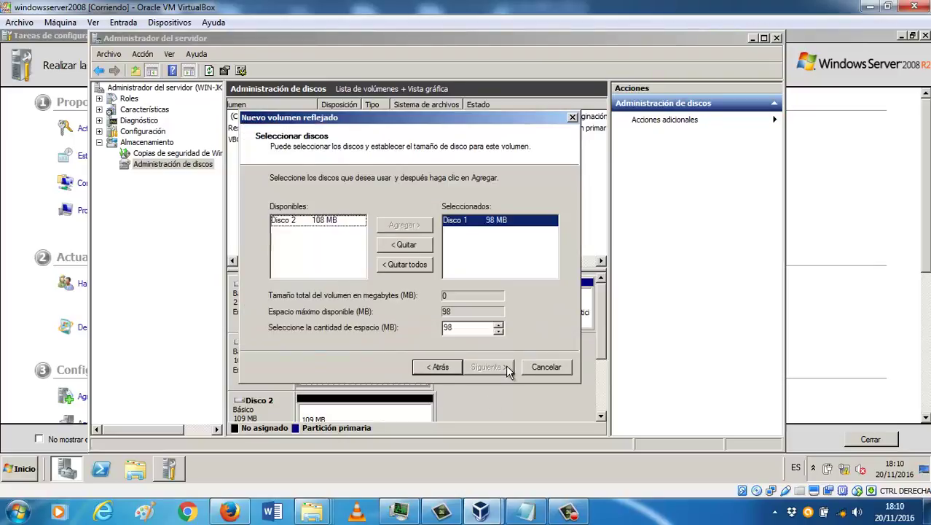
click(350, 222)
click(405, 225)
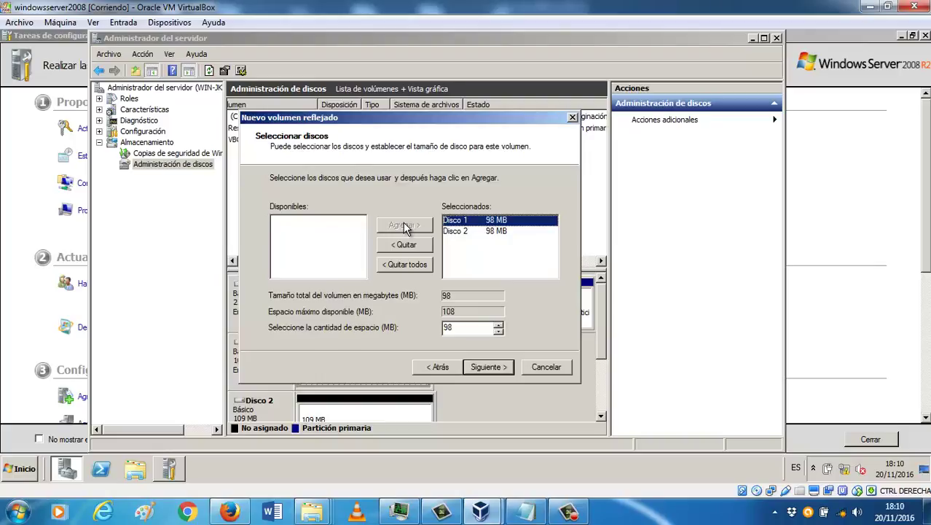
click(489, 366)
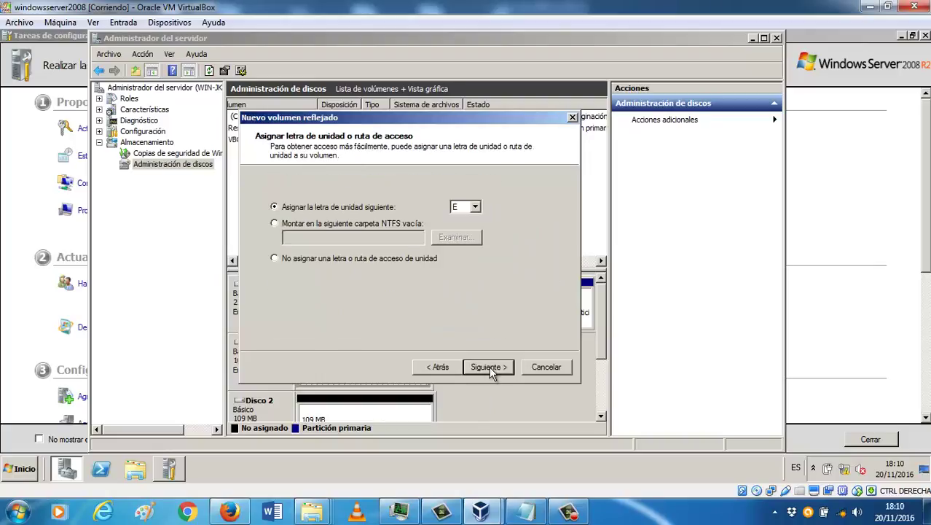
click(440, 366)
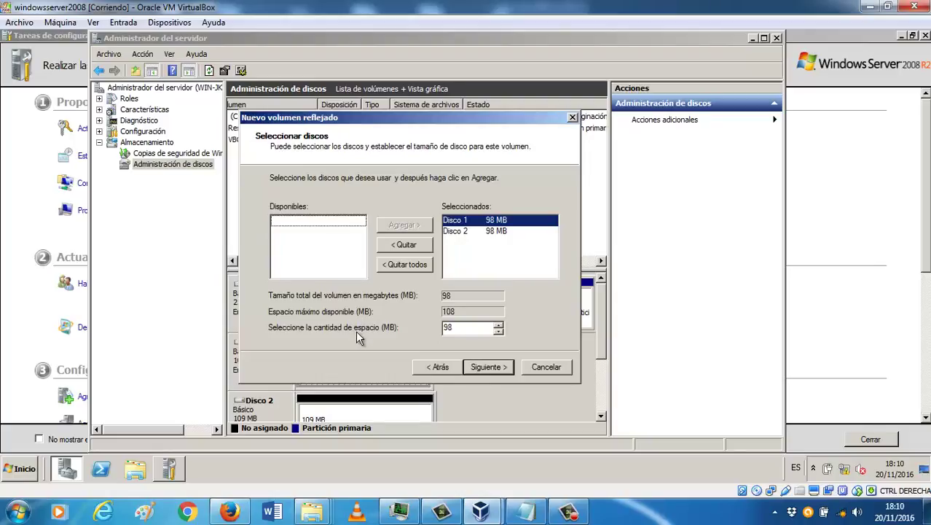
click(480, 368)
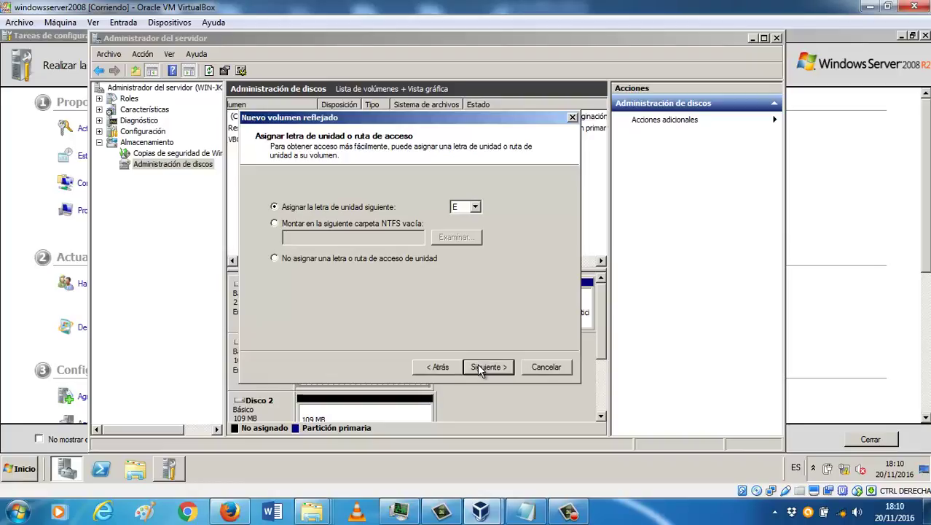
Step: Keep drive letter E and format as NTFS with volume label RAIDE
click(480, 368)
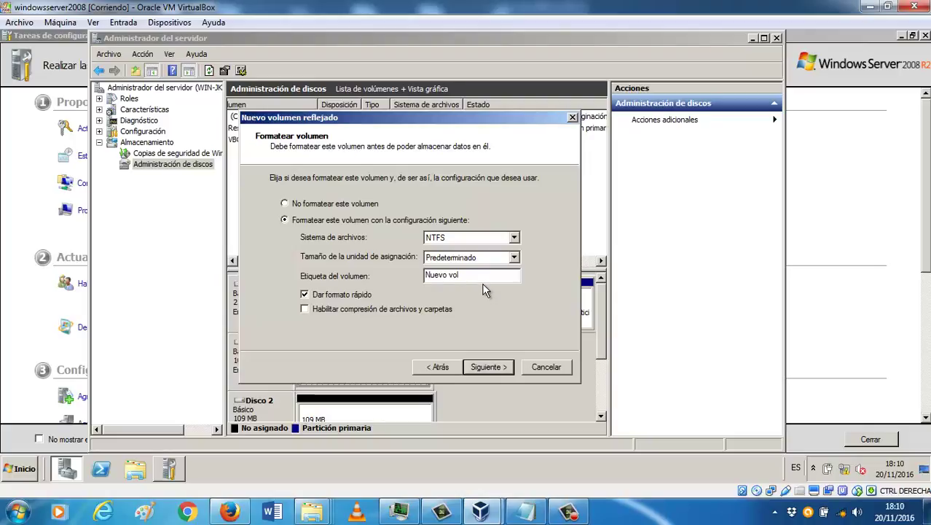
drag(483, 275, 337, 286)
text(RAI)
key(BackSpace)
key(BackSpace)
text(AIDE)
click(482, 368)
Step: Create the RAIDE (E:) mirror, converting both disks to dynamic, then bring up the Start menu
click(486, 368)
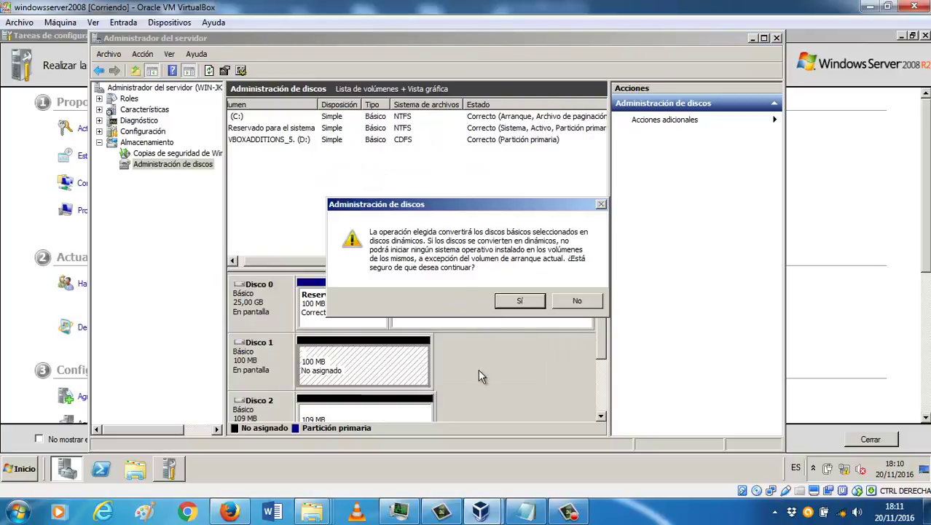
click(520, 303)
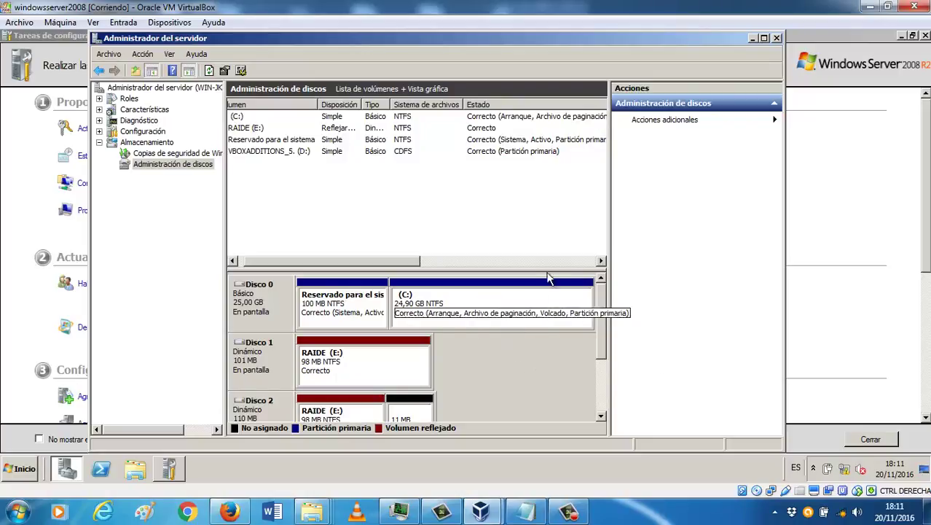
click(28, 470)
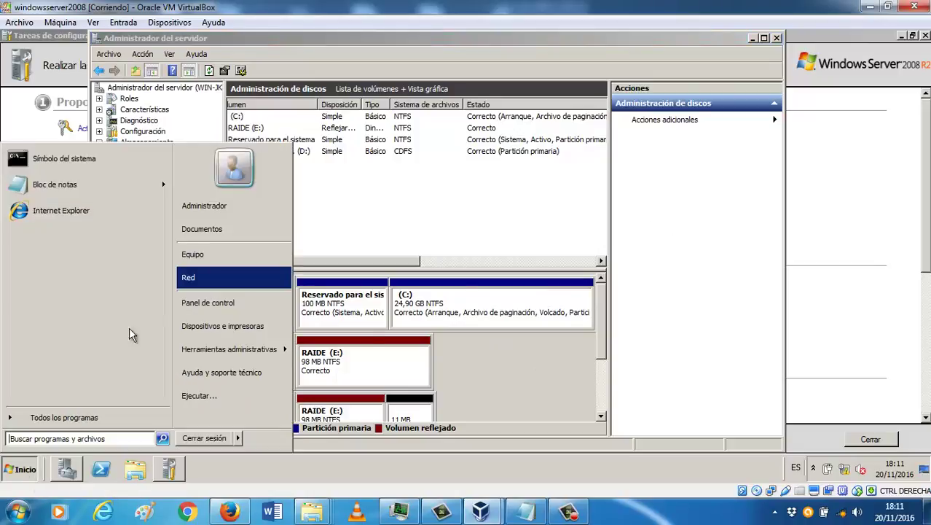
Step: Open Equipo from the Start menu and browse into the RAIDE (E:) drive
click(218, 254)
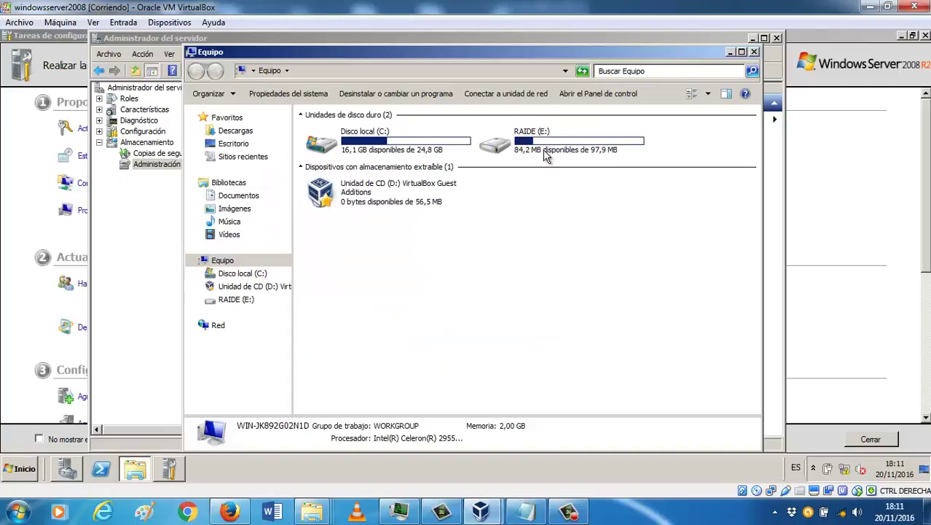
mouse_move(545, 156)
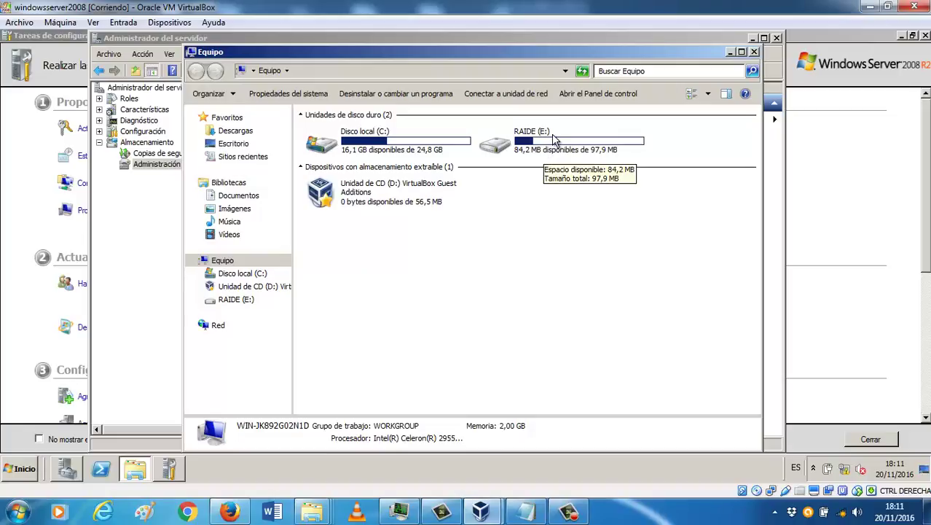
double_click(553, 139)
Step: Create a Nueva carpeta folder on RAIDE (E:)
right_click(522, 165)
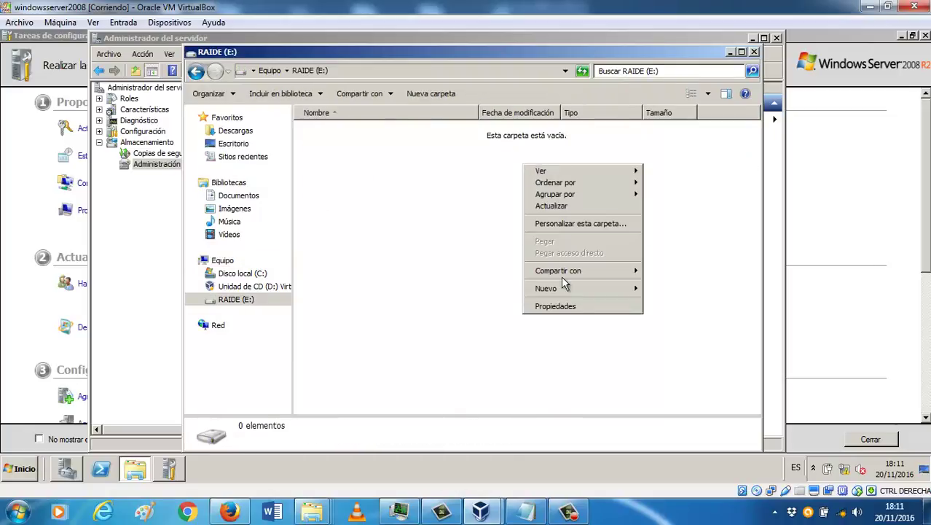
mouse_move(575, 291)
click(674, 290)
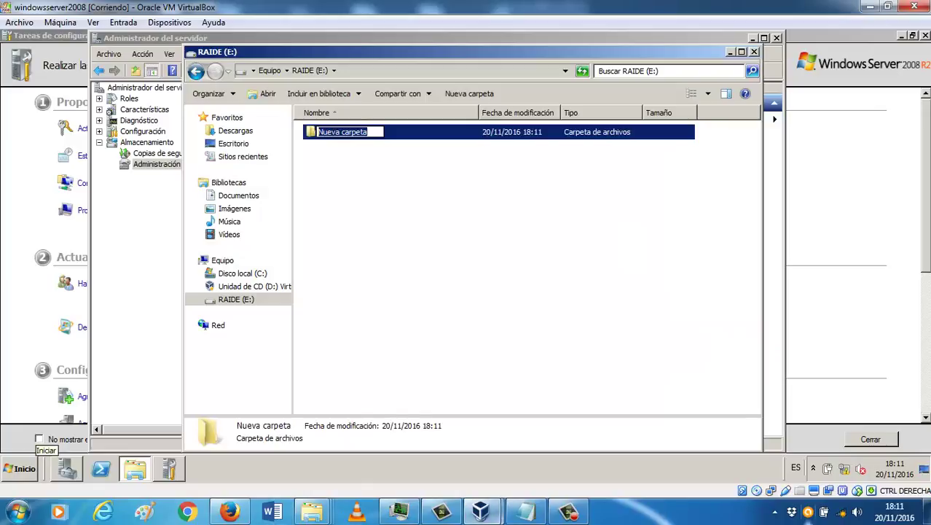
click(599, 262)
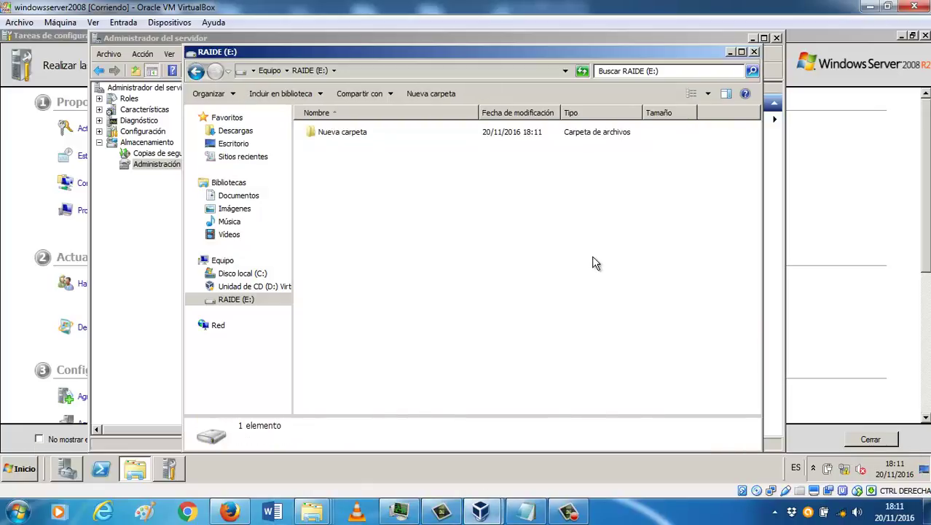
Step: Create a new text document on the drive named PRUEBA
right_click(594, 257)
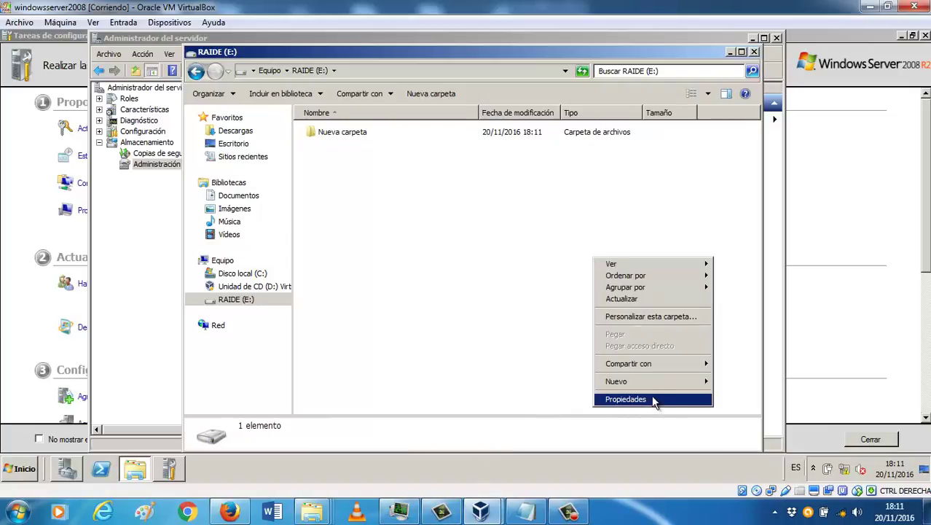
mouse_move(676, 392)
click(752, 449)
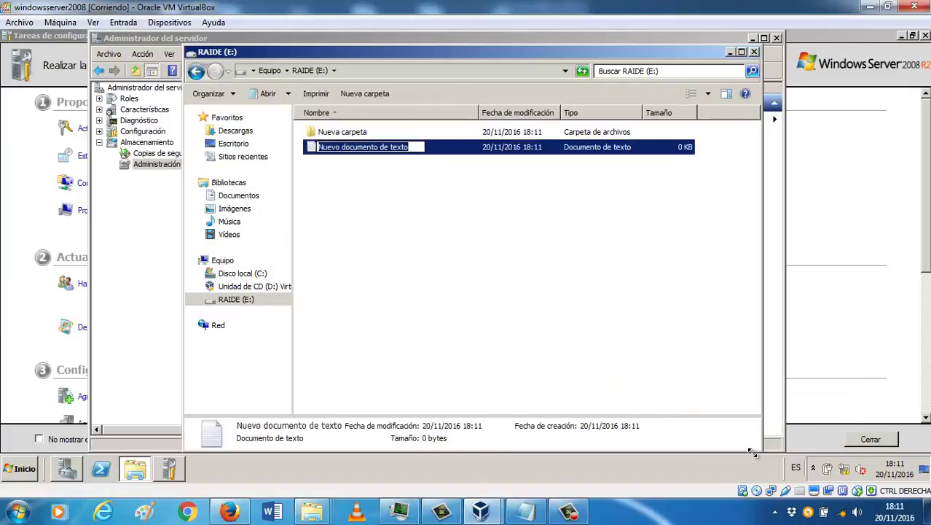
text(PRUEBA)
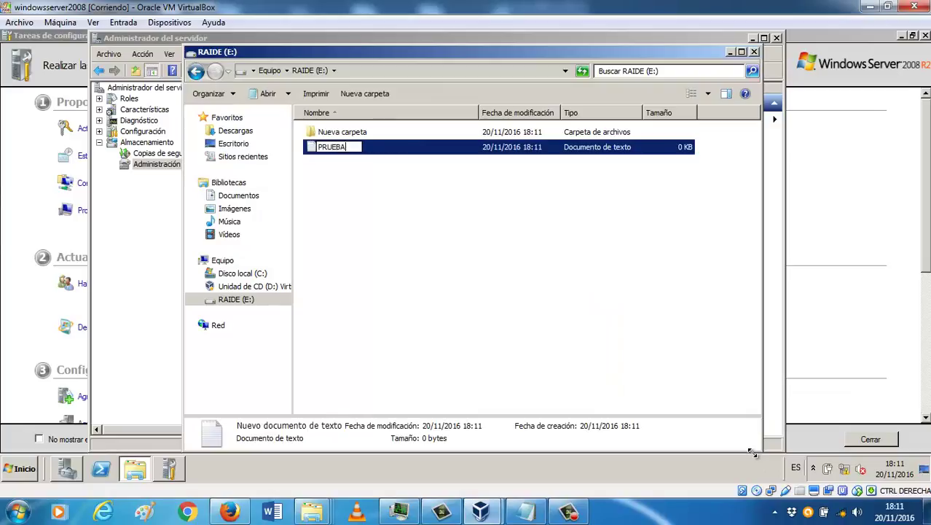
key(Return)
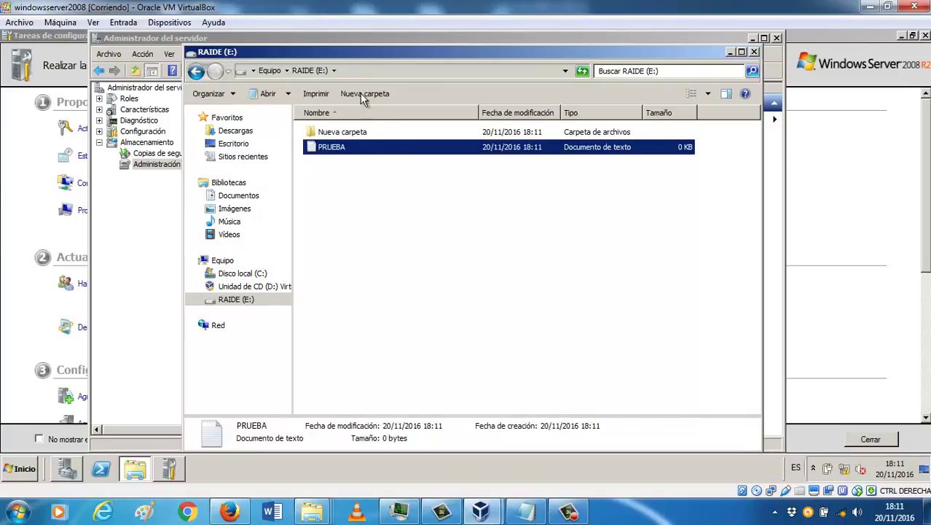
Step: Type two lines of sample text into PRUEBA in Notepad, save, and close Notepad
double_click(366, 155)
text(ALLAFAF ASF)
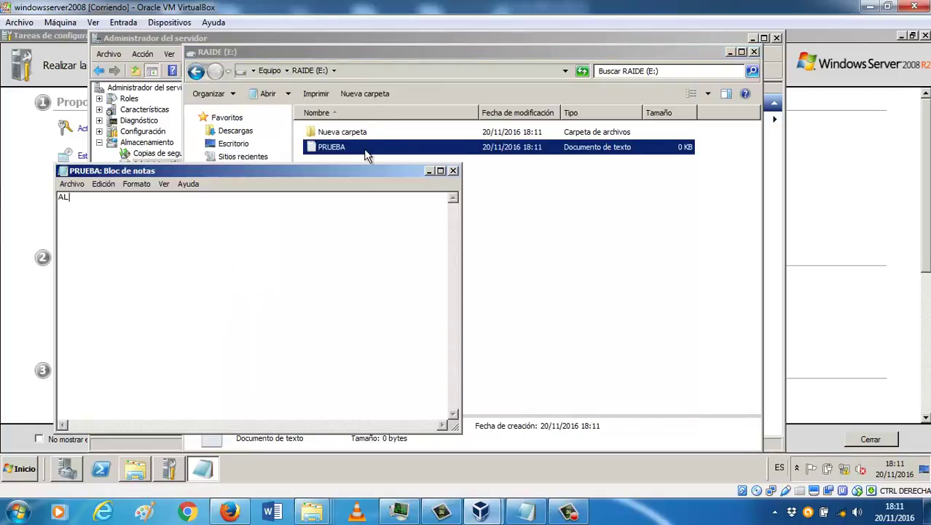
key(Return)
text(A F ASF ASFAS F ASDF ADF A FA A)
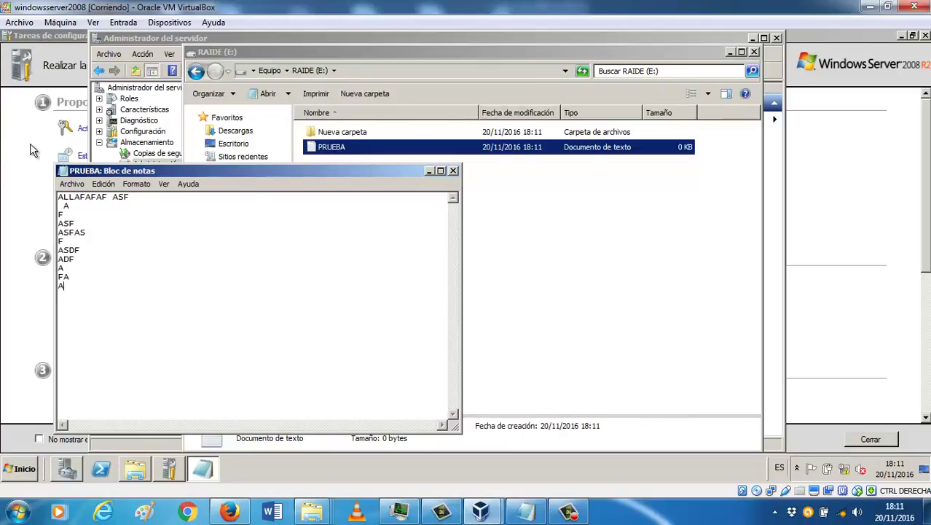
click(73, 184)
click(90, 221)
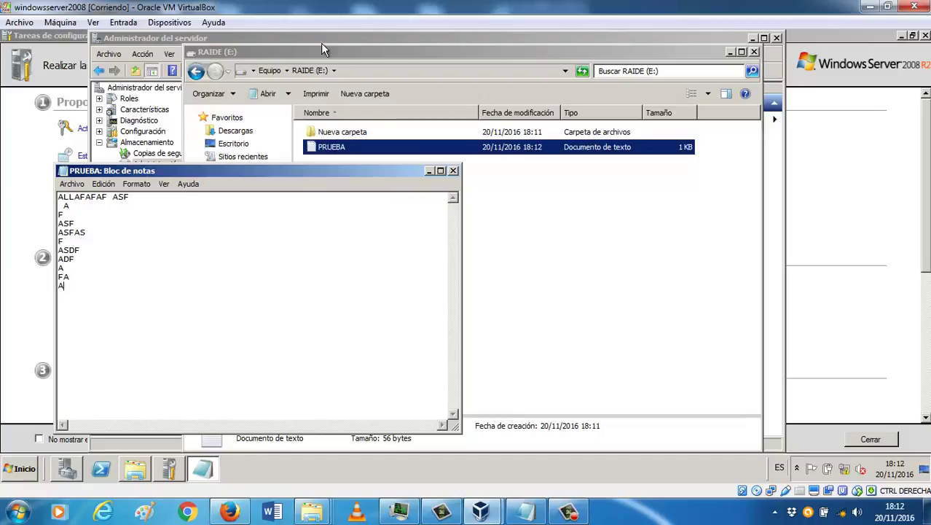
click(453, 171)
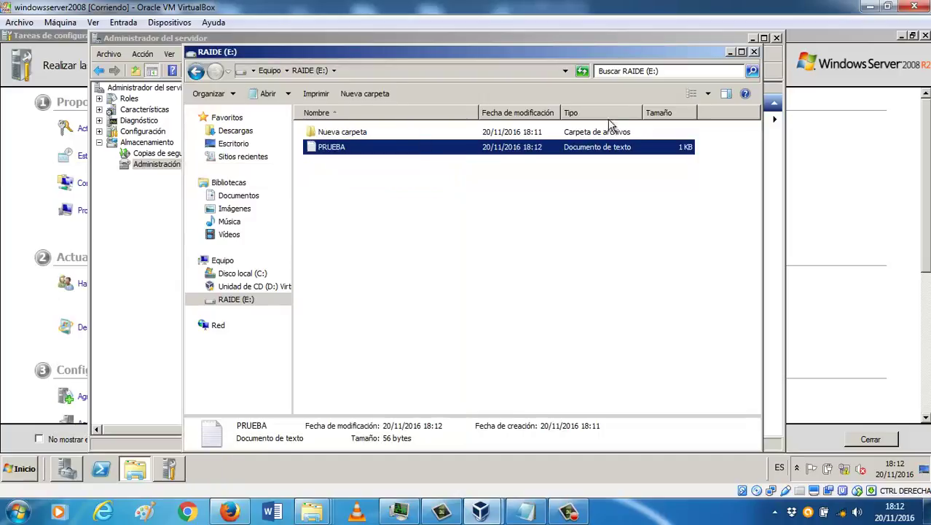
Step: Close Explorer and break the RAIDE (E:) mirrored volume on Disco 2, confirming with Sí
click(755, 53)
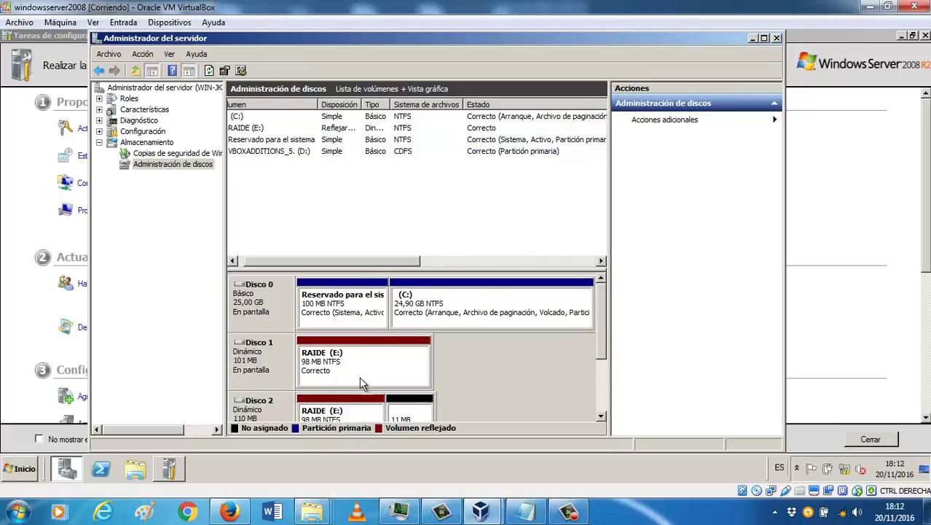
right_click(354, 409)
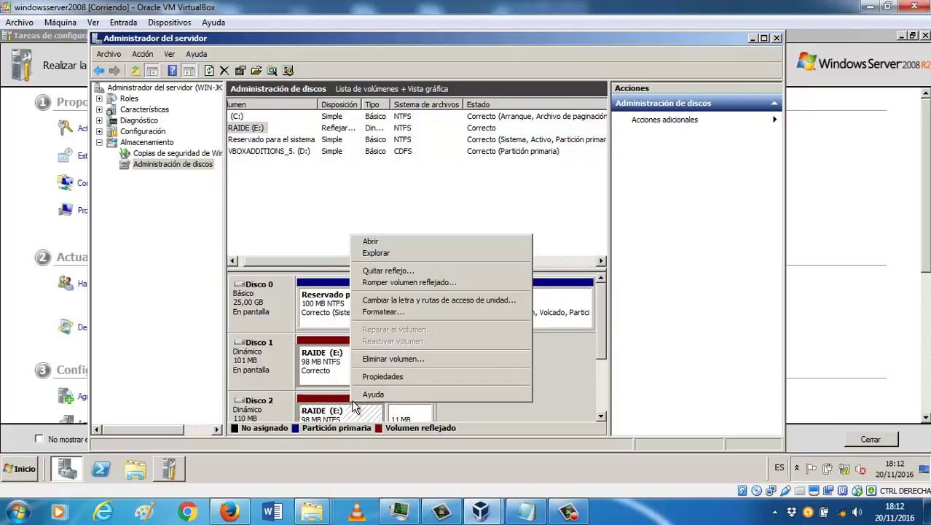
click(402, 284)
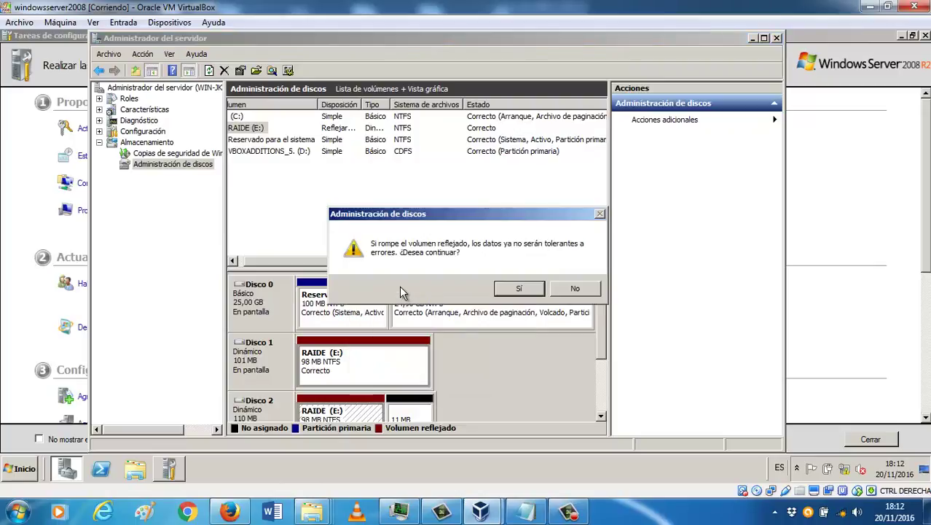
click(522, 293)
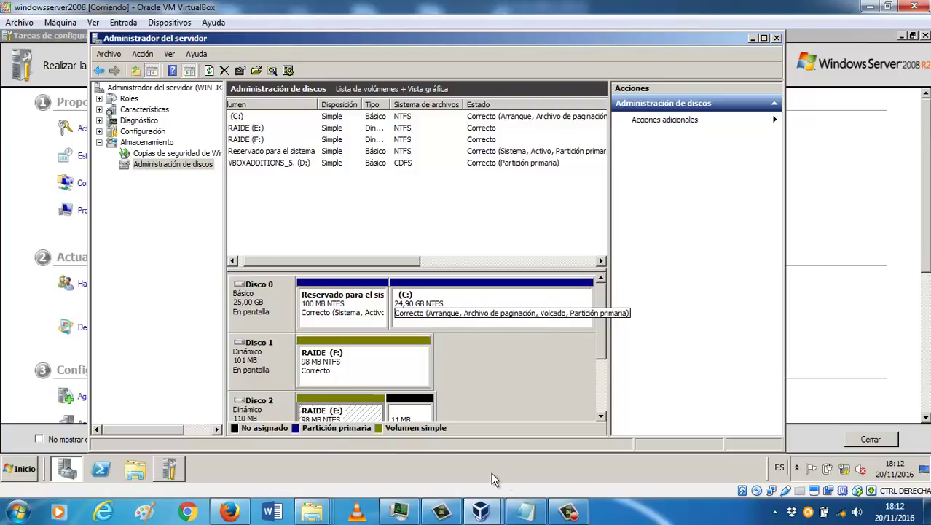
click(134, 468)
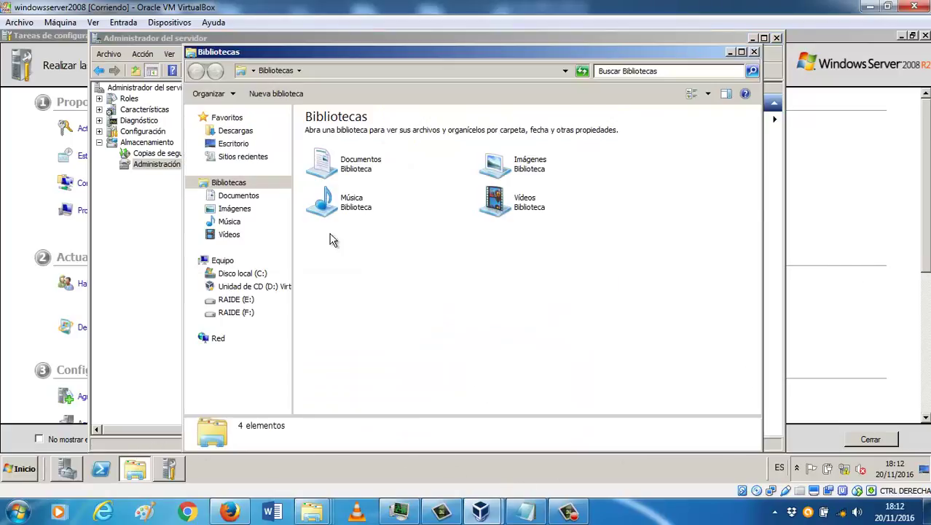
Step: Browse RAIDE (E:) and RAIDE (F:) to confirm both hold Nueva carpeta and PRUEBA
click(221, 260)
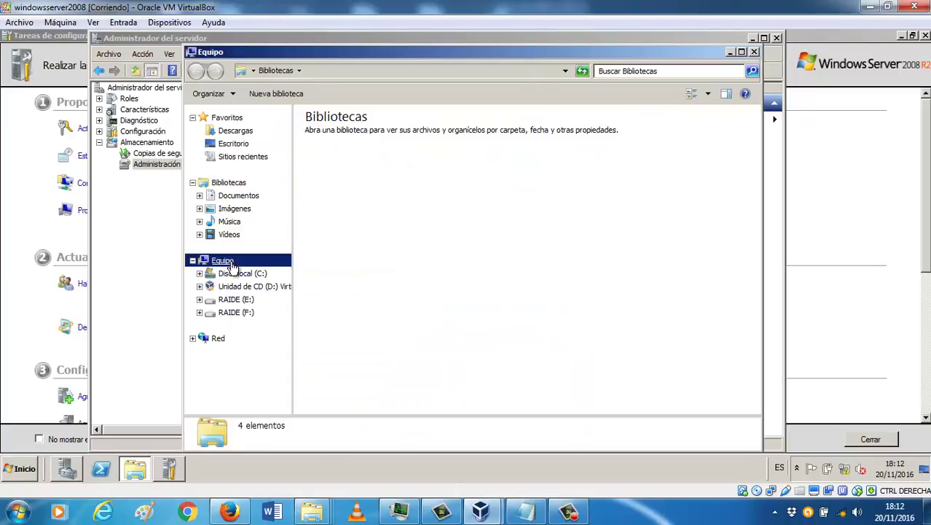
double_click(558, 145)
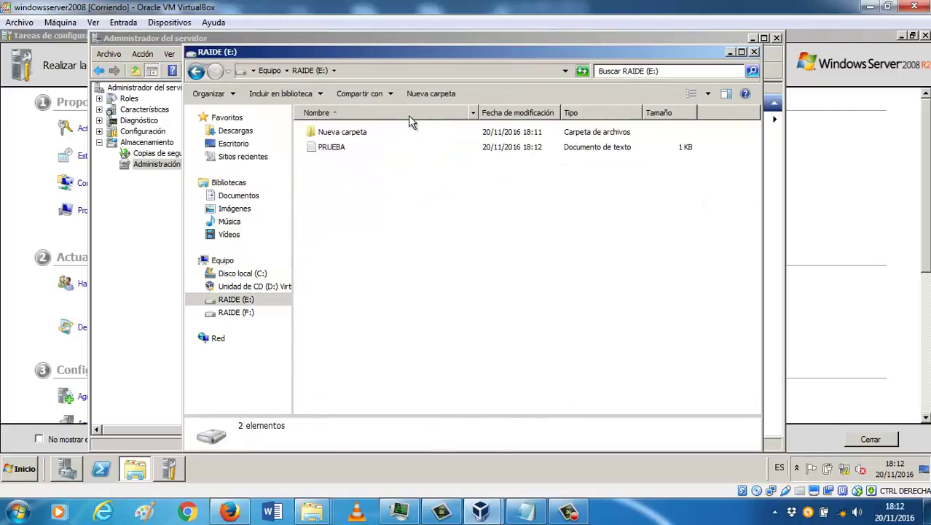
click(270, 71)
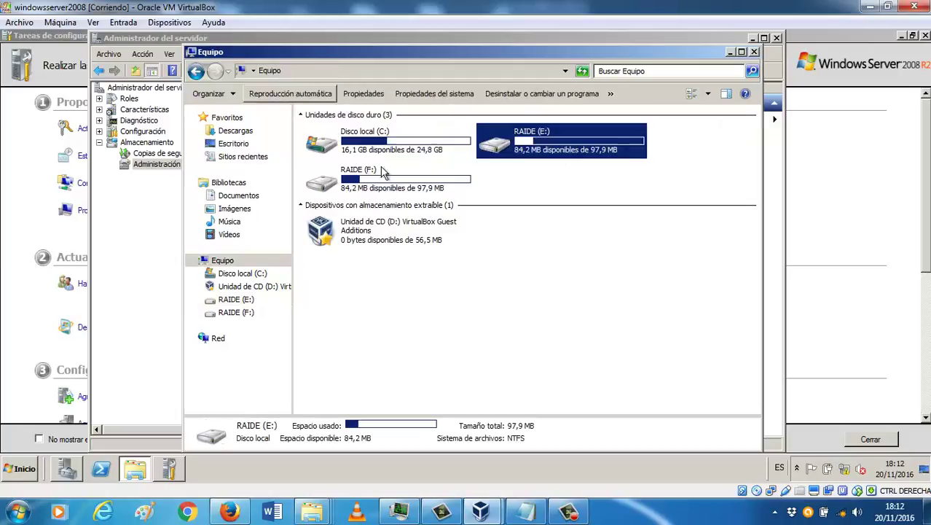
double_click(400, 198)
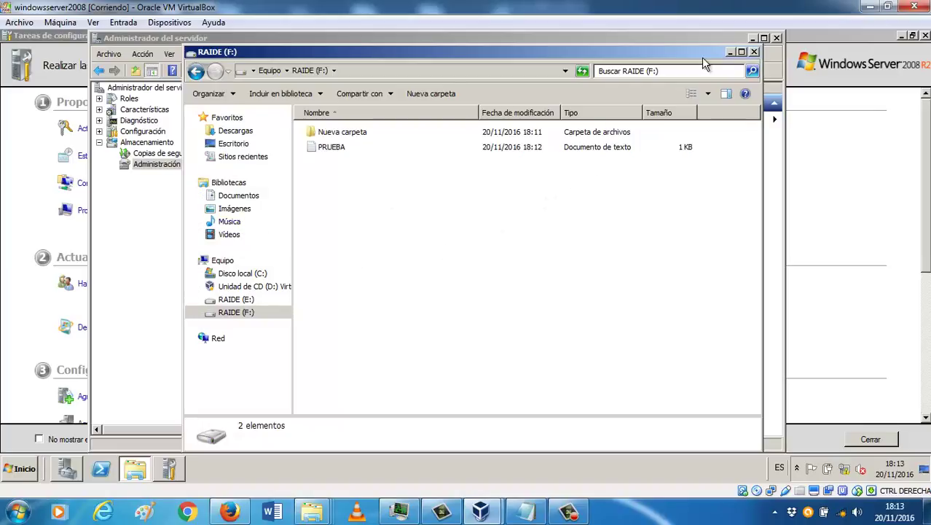
click(754, 52)
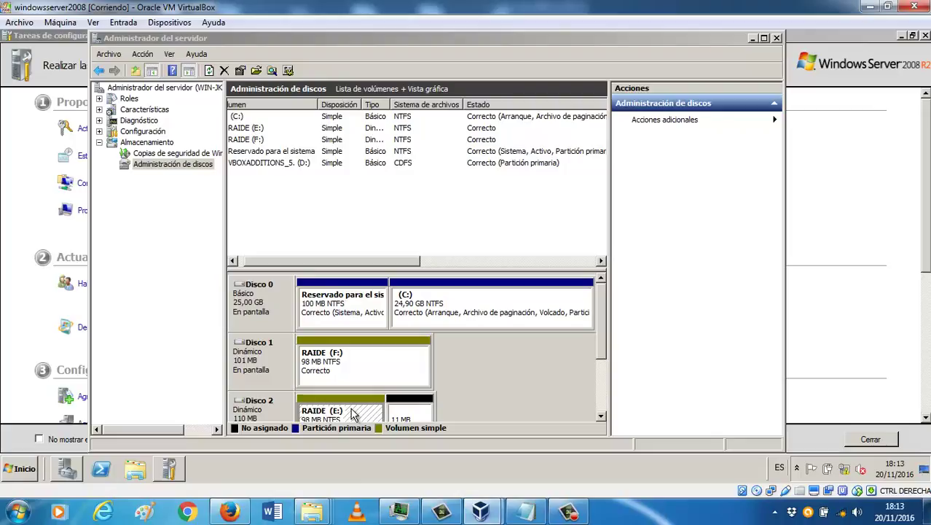
right_click(352, 413)
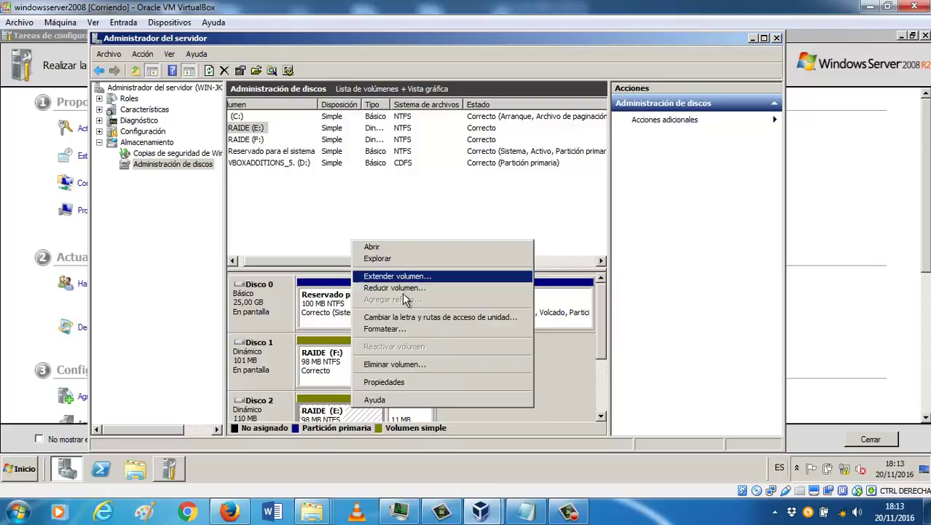
click(390, 364)
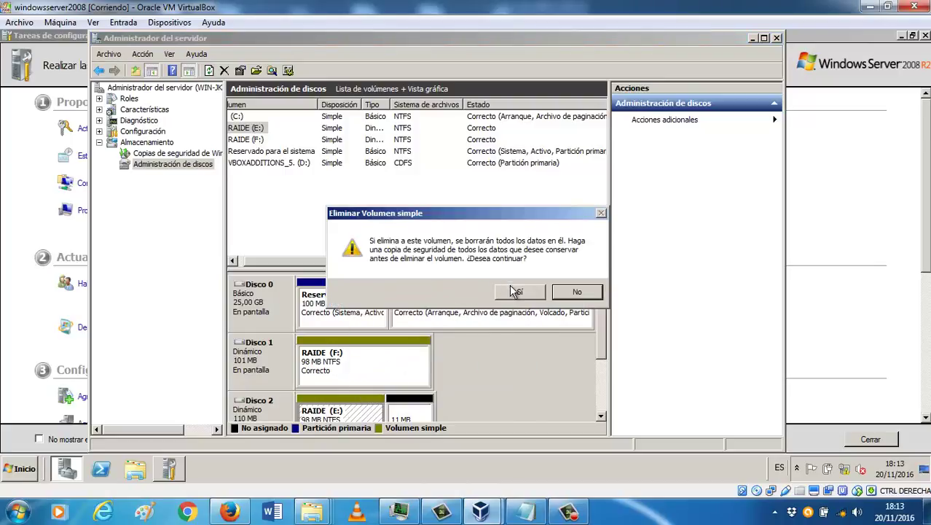
click(514, 291)
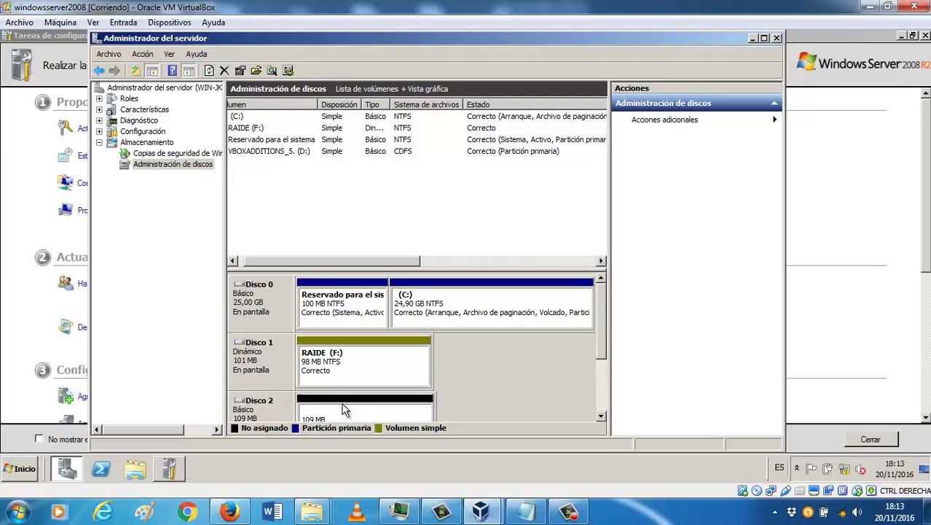
right_click(343, 406)
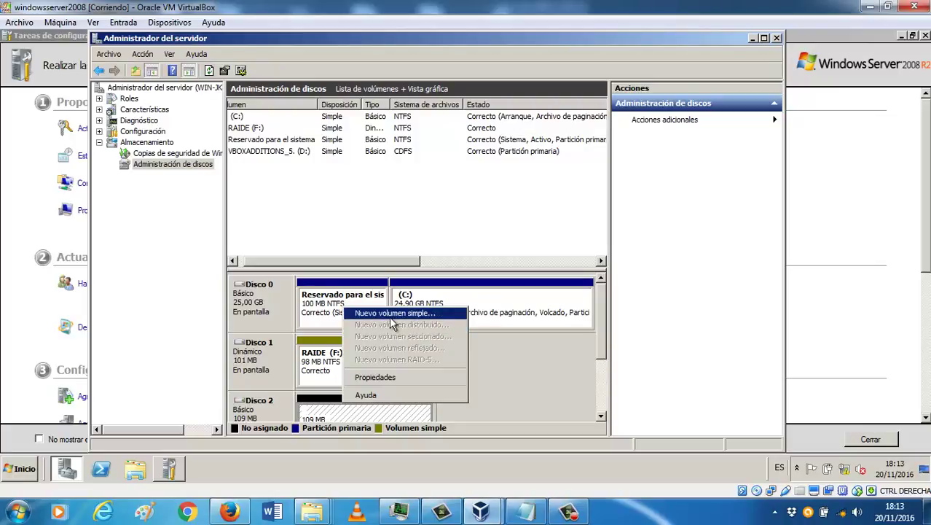
click(315, 362)
right_click(318, 382)
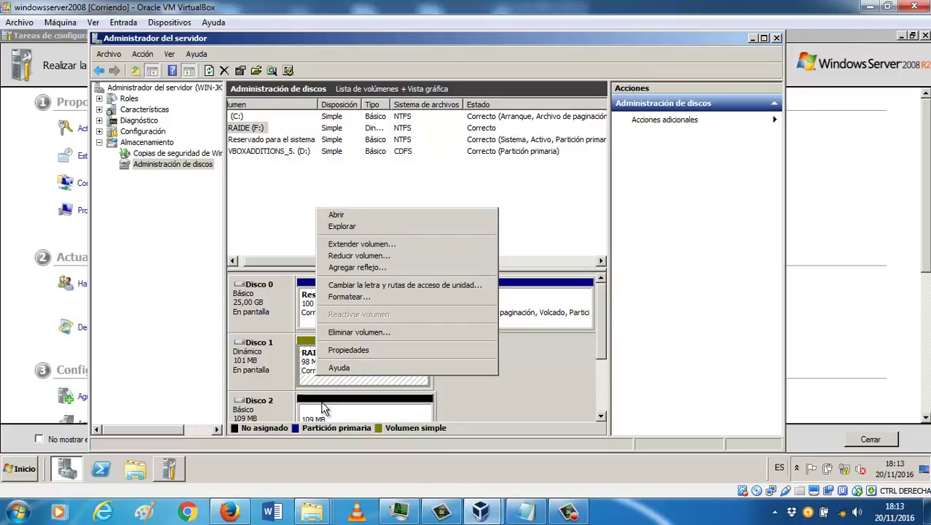
click(324, 408)
right_click(323, 408)
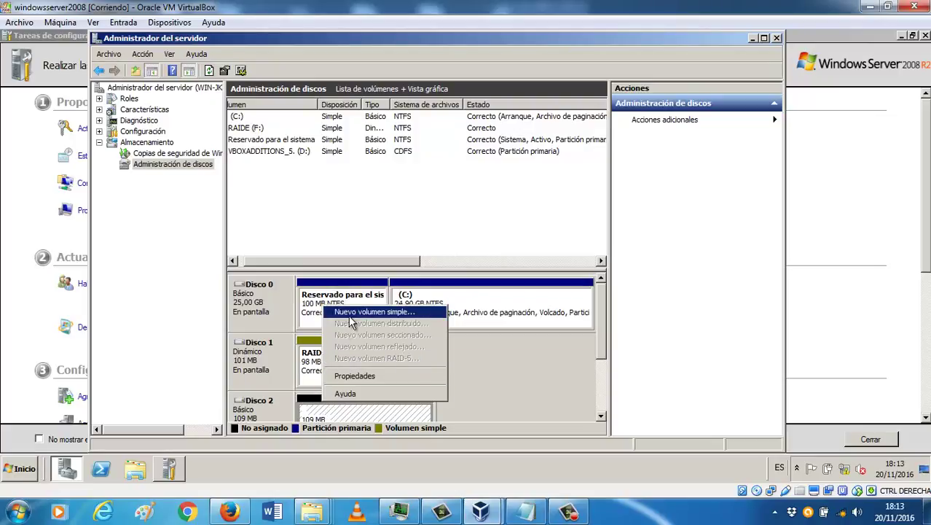
click(318, 361)
right_click(317, 360)
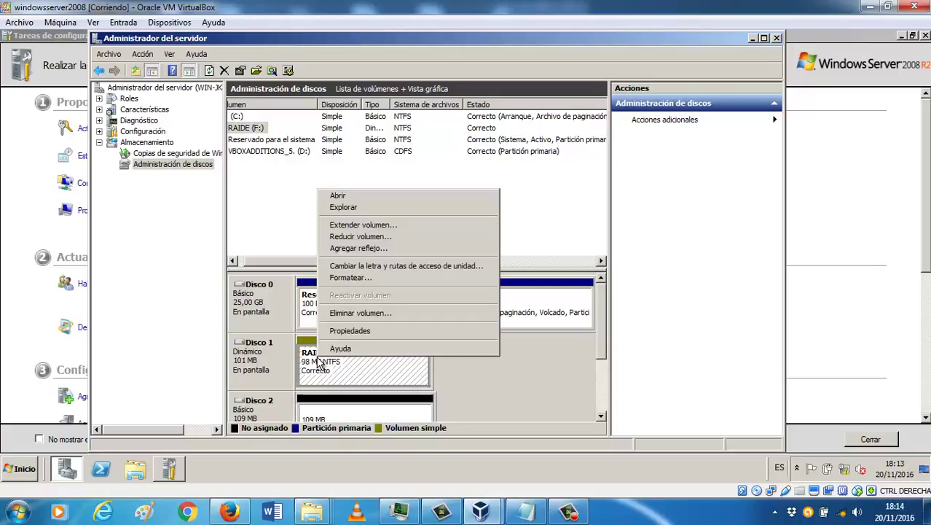
click(321, 413)
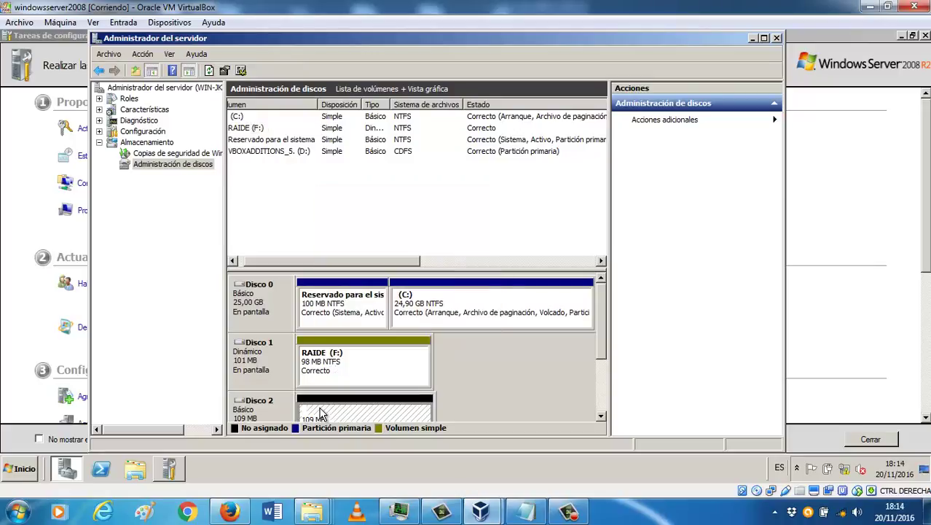
right_click(322, 408)
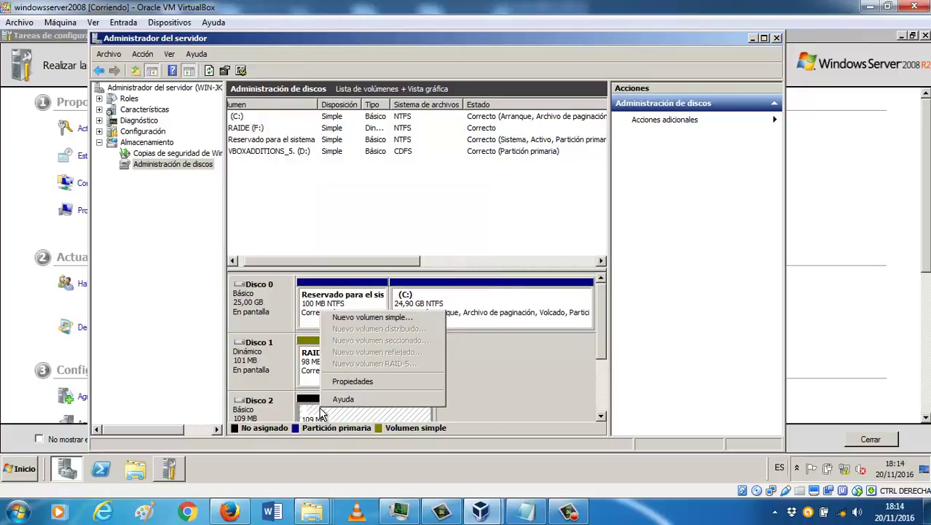
click(312, 372)
right_click(311, 372)
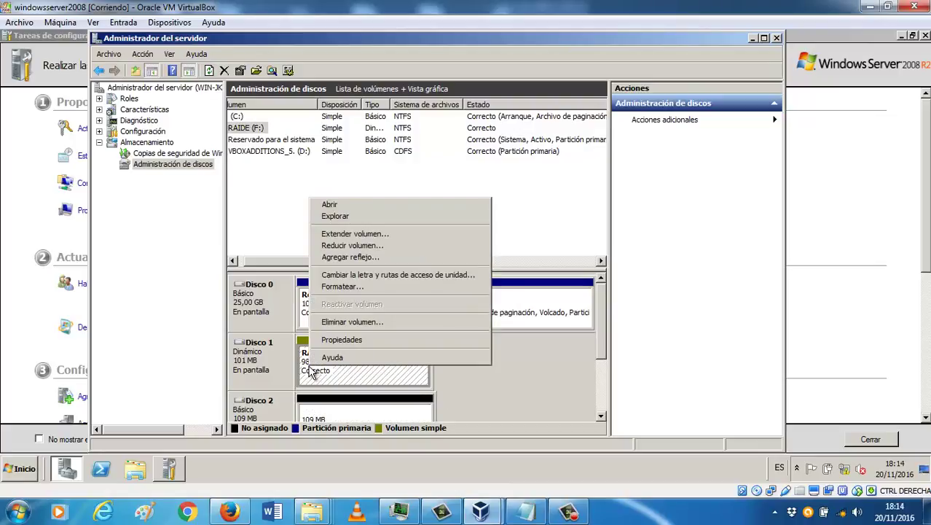
click(344, 410)
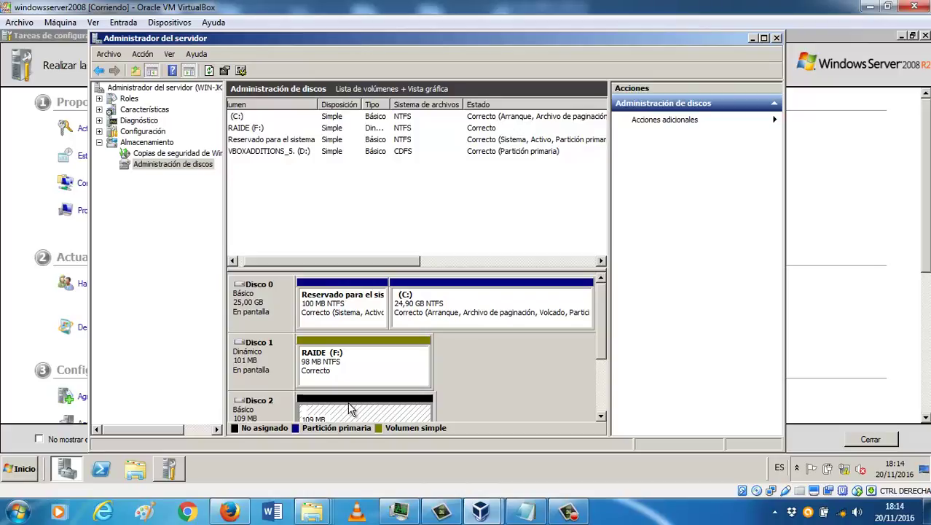
Step: Delete the RAIDE (F:) volume and confirm the data loss
right_click(349, 410)
right_click(325, 373)
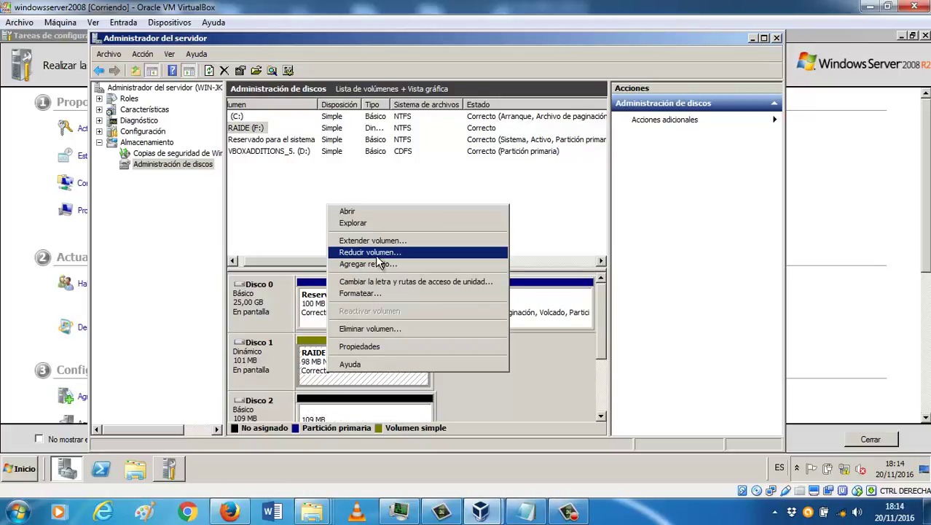
click(369, 328)
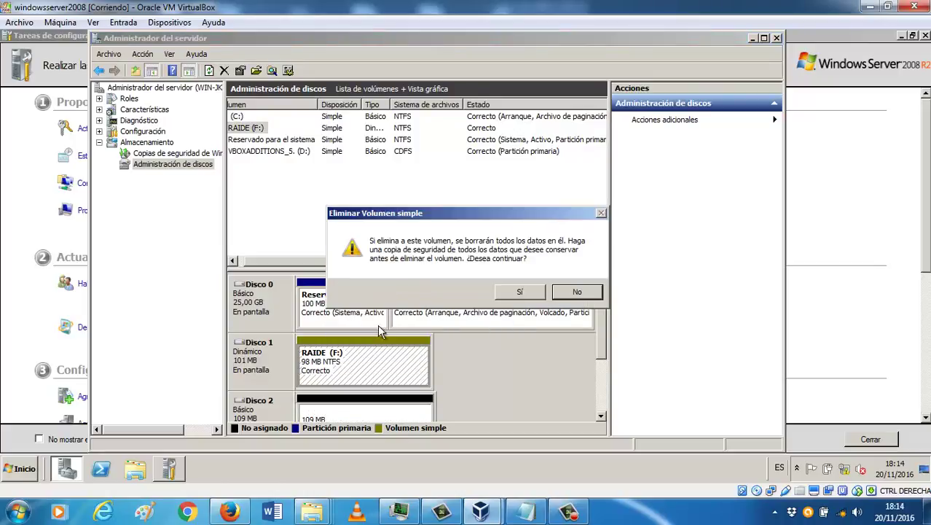
click(531, 291)
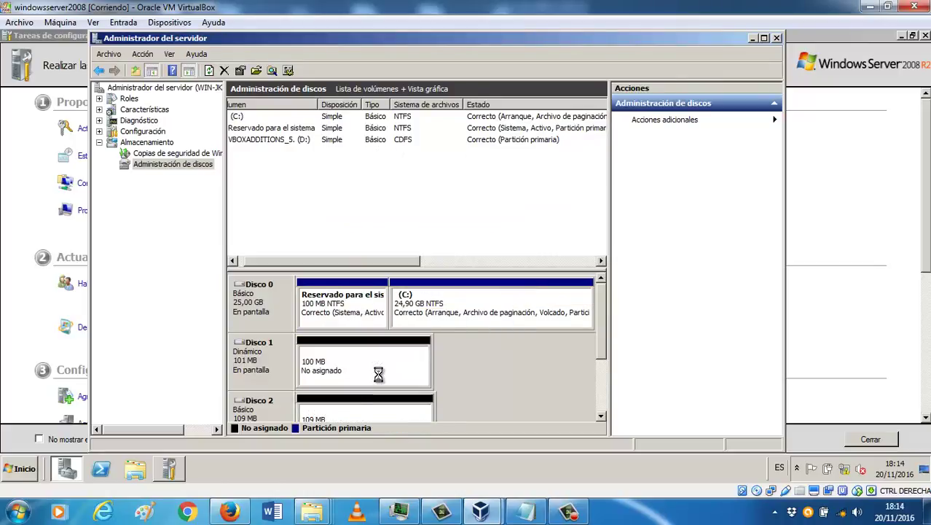
Step: Start a new striped volume from Disco 1's free space and add Disco 2
right_click(363, 401)
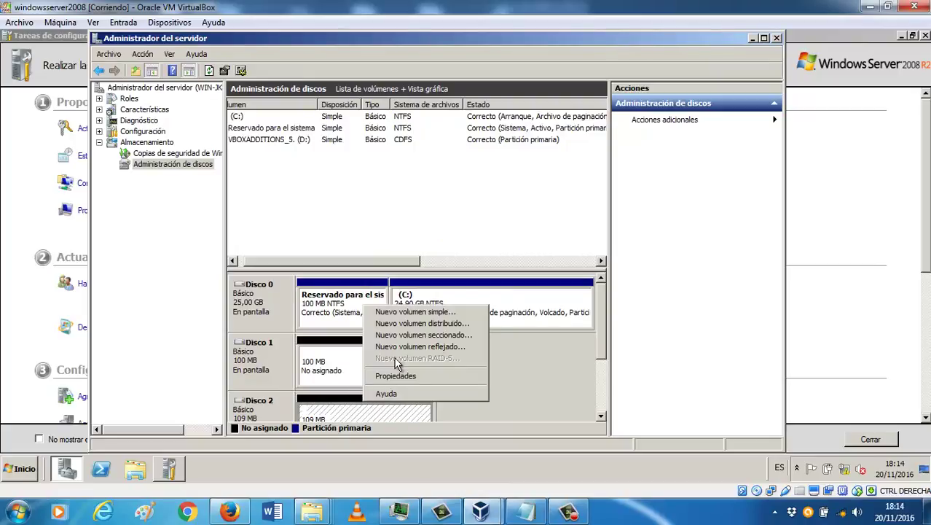
click(354, 357)
right_click(352, 354)
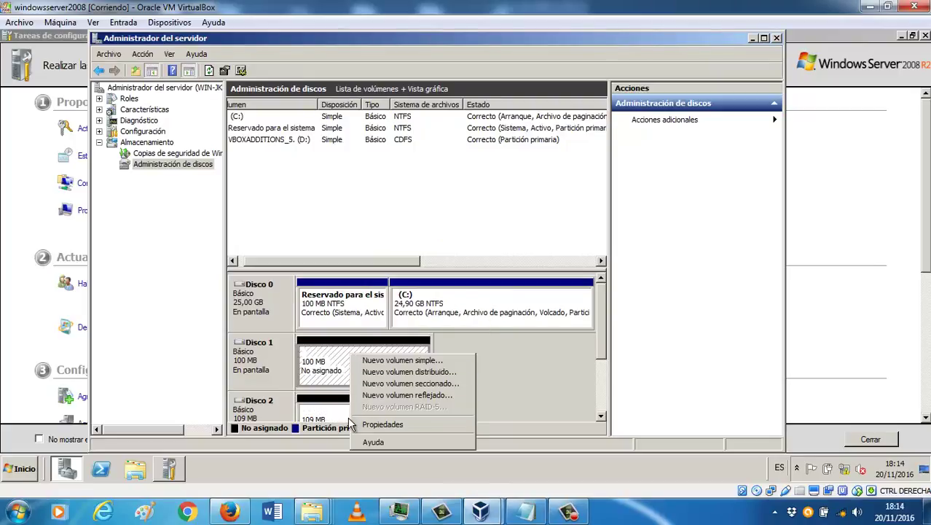
click(410, 384)
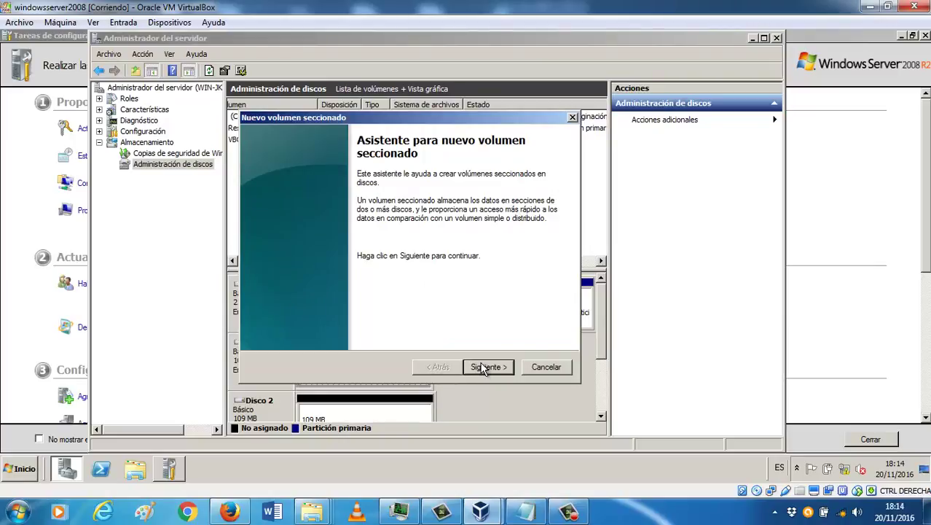
click(482, 367)
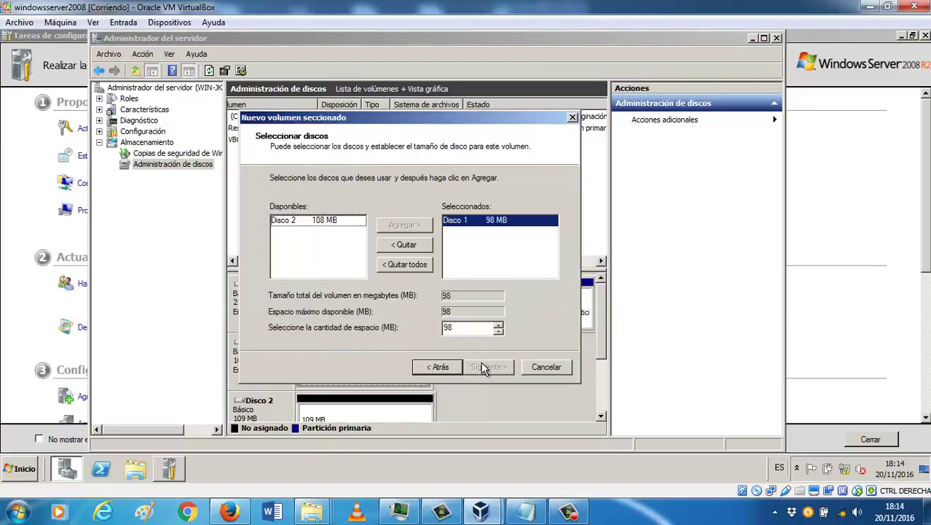
click(330, 227)
click(407, 226)
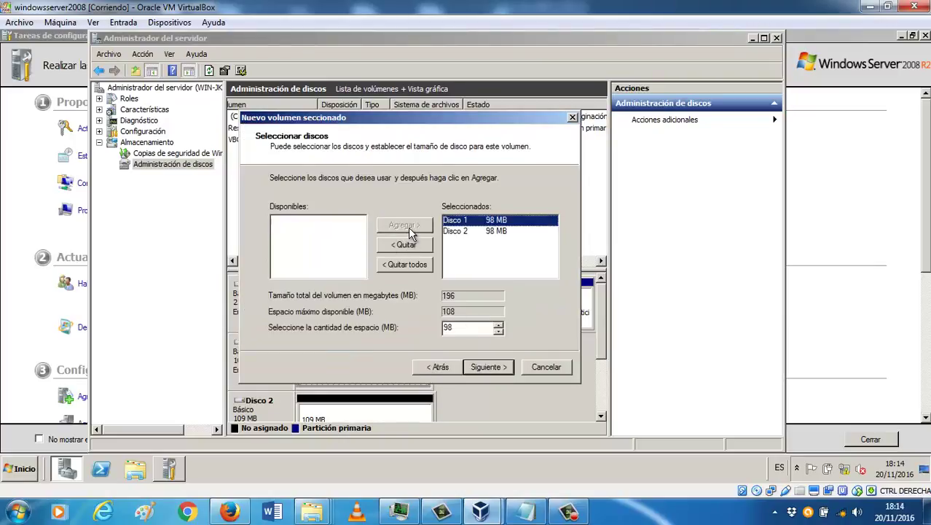
Step: Finish the striped volume with drive letter E and default format, converting both disks to dynamic
click(500, 368)
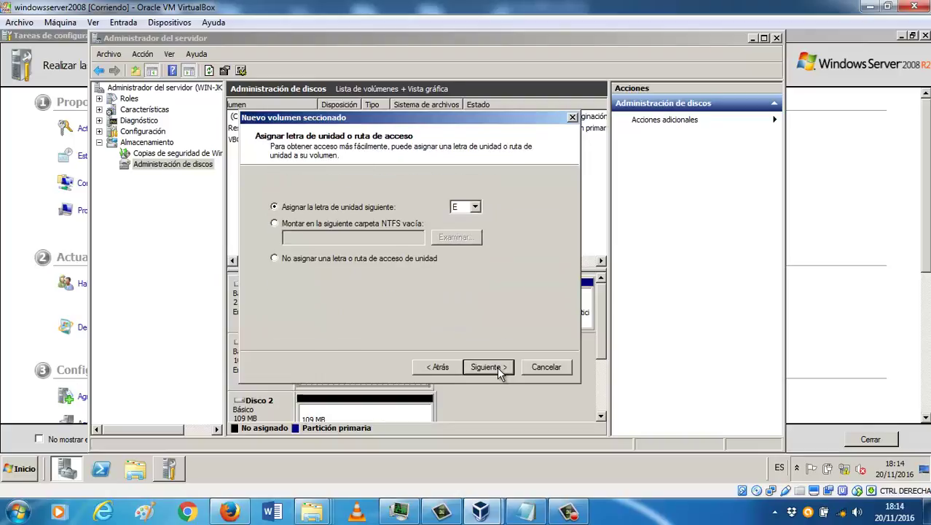
click(497, 367)
click(497, 366)
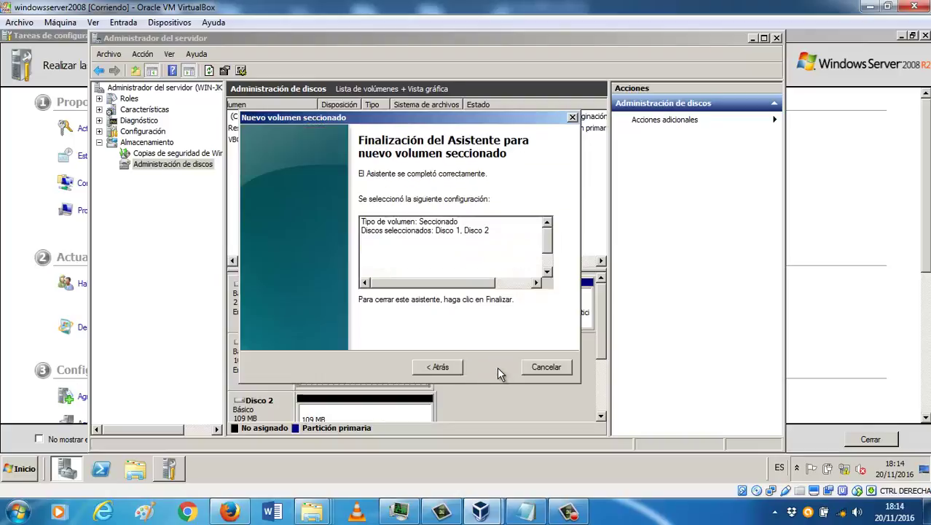
click(497, 367)
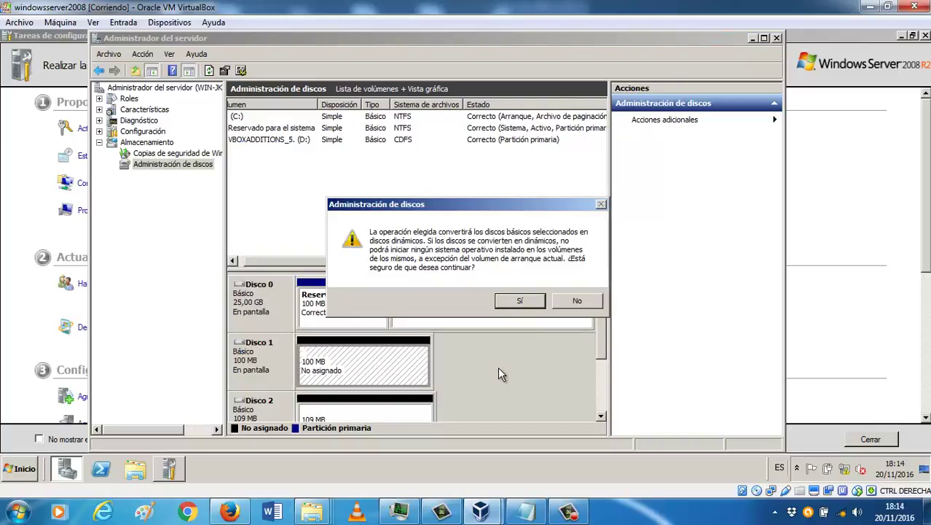
click(520, 301)
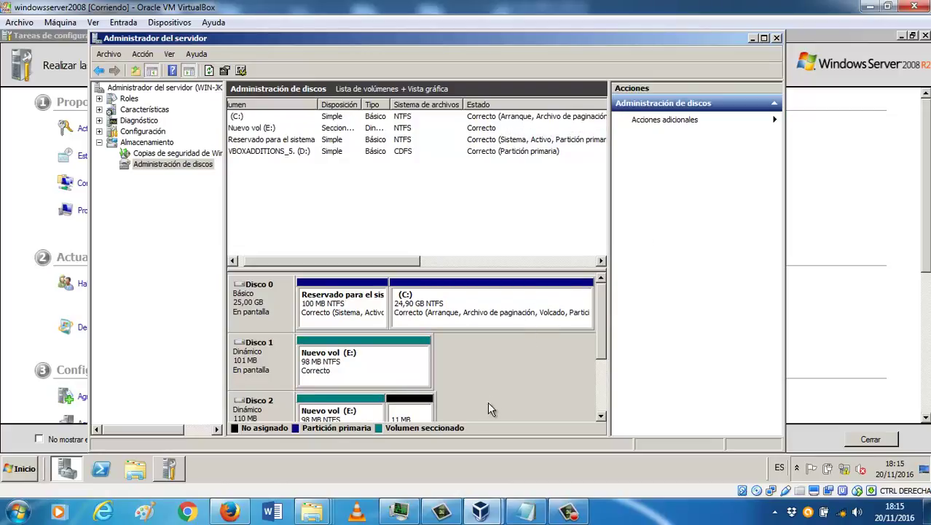
click(311, 512)
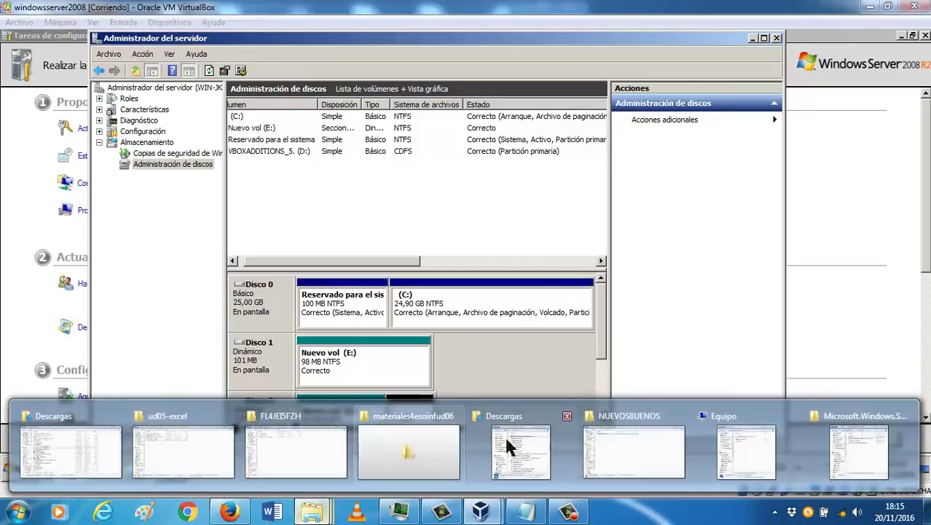
click(755, 445)
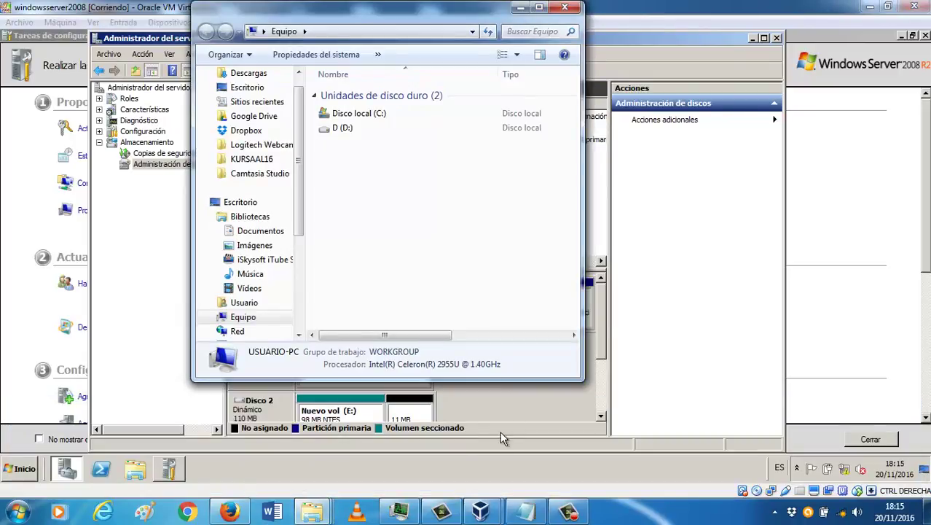
click(481, 511)
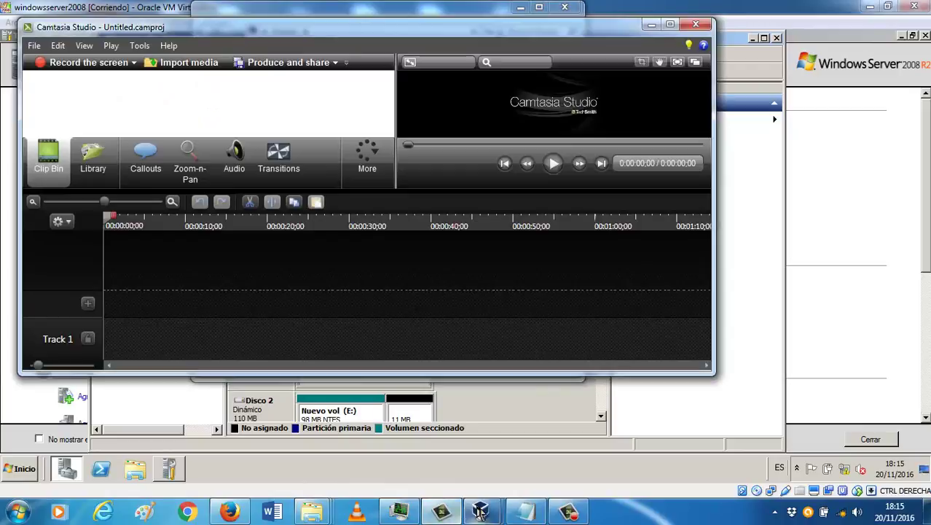
mouse_move(481, 511)
click(515, 474)
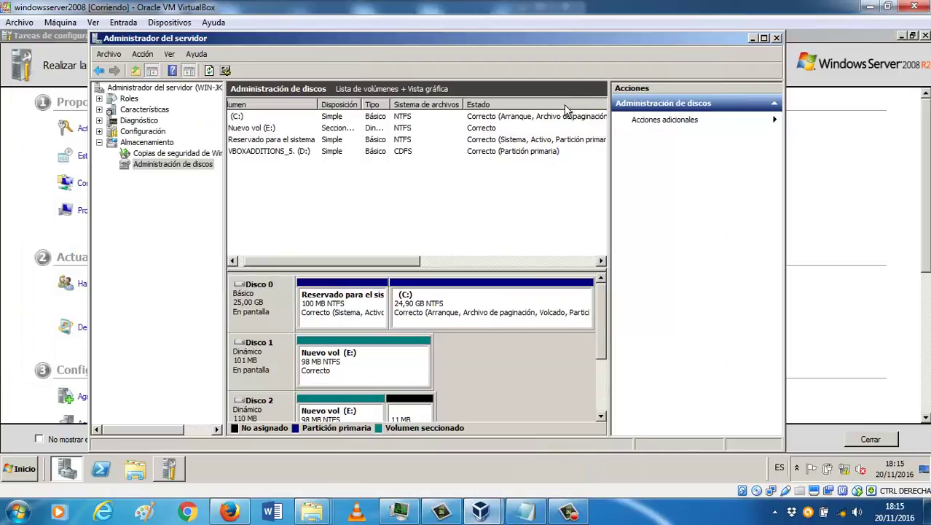
Step: Minimize Server Manager and Initial Configuration Tasks, then view Nuevo vol (E:) under Equipo in Explorer
click(754, 39)
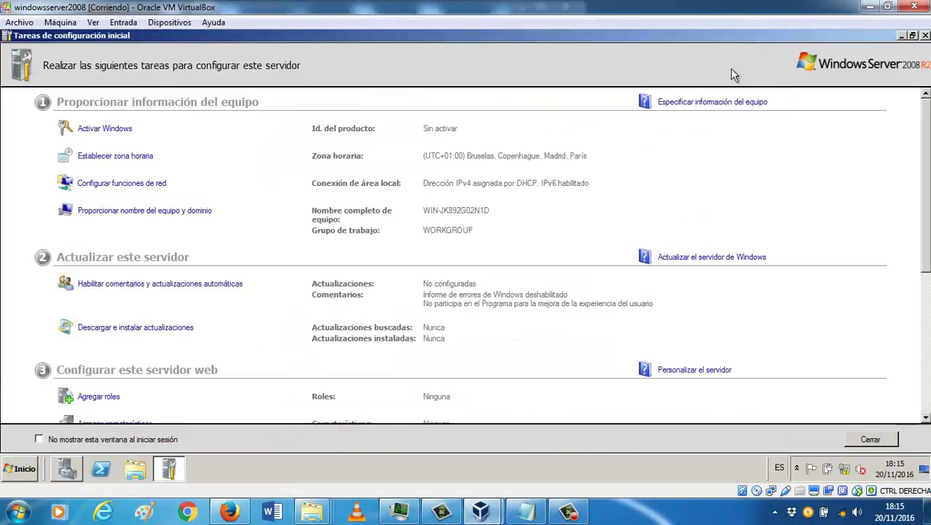
click(903, 36)
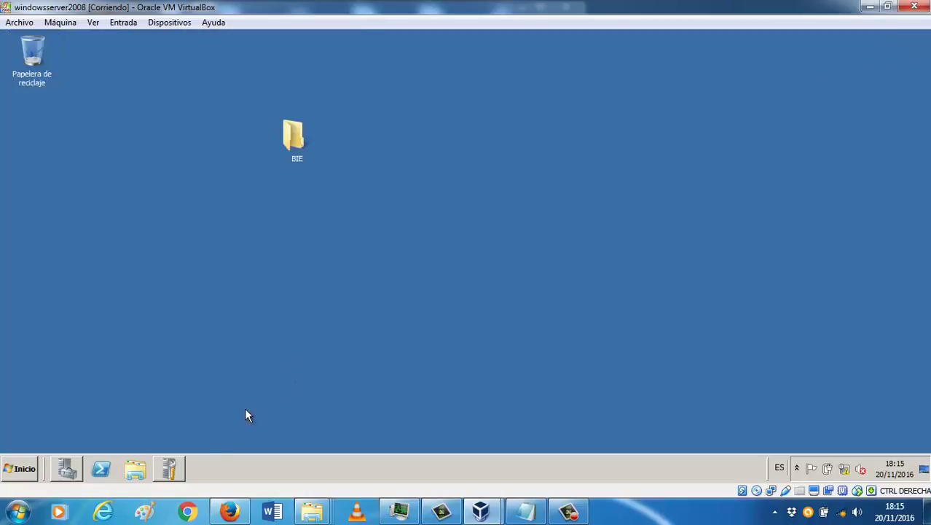
click(138, 475)
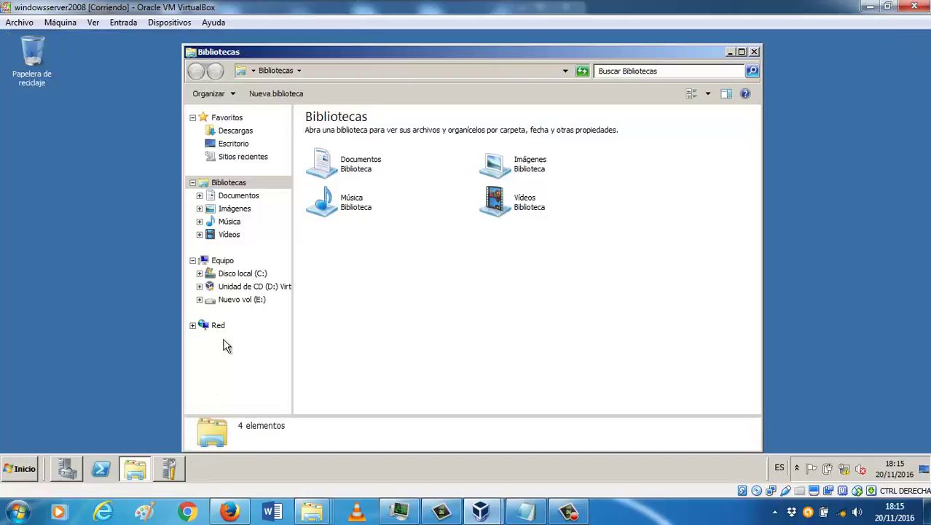
click(227, 262)
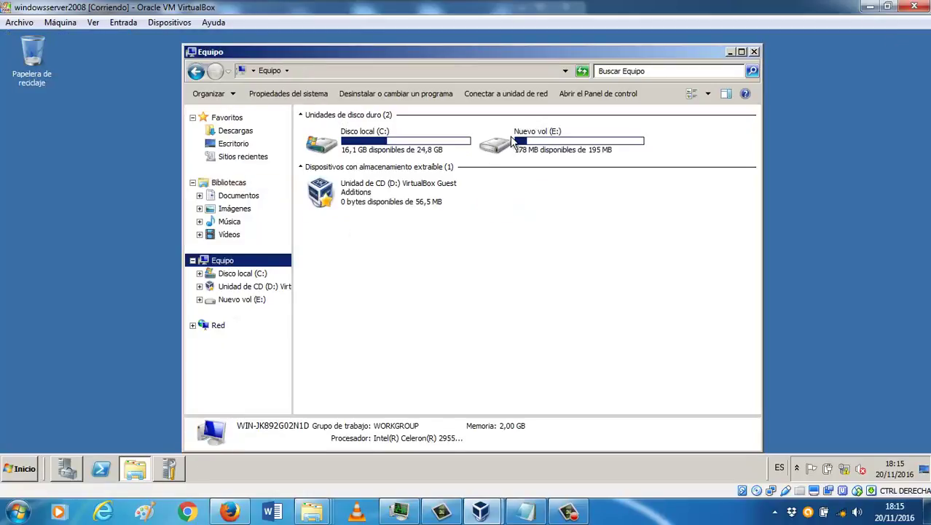